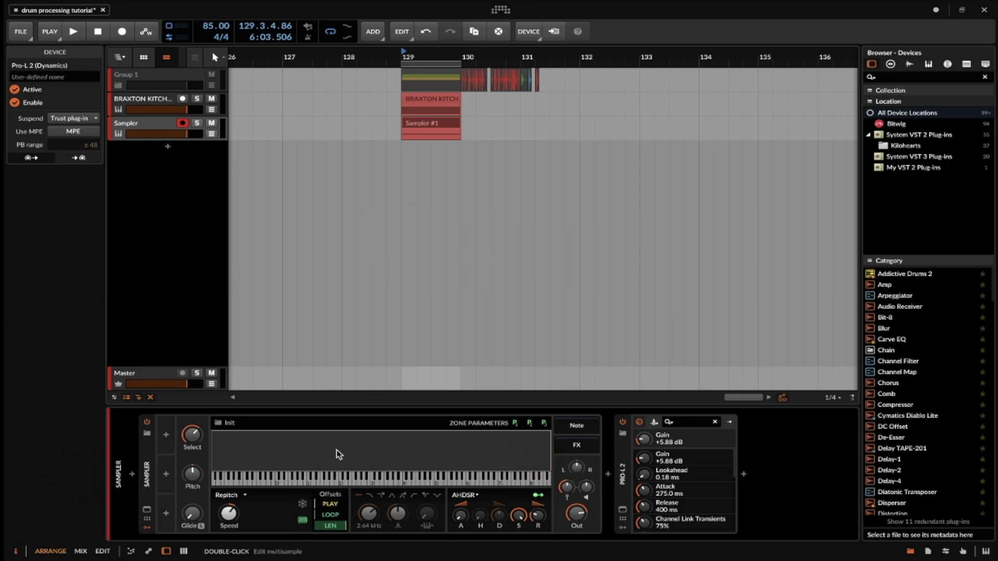
Look over the Sampler's multisample zones, and sweep its Select value down to 0 and back up to about 99.
double_click(338, 455)
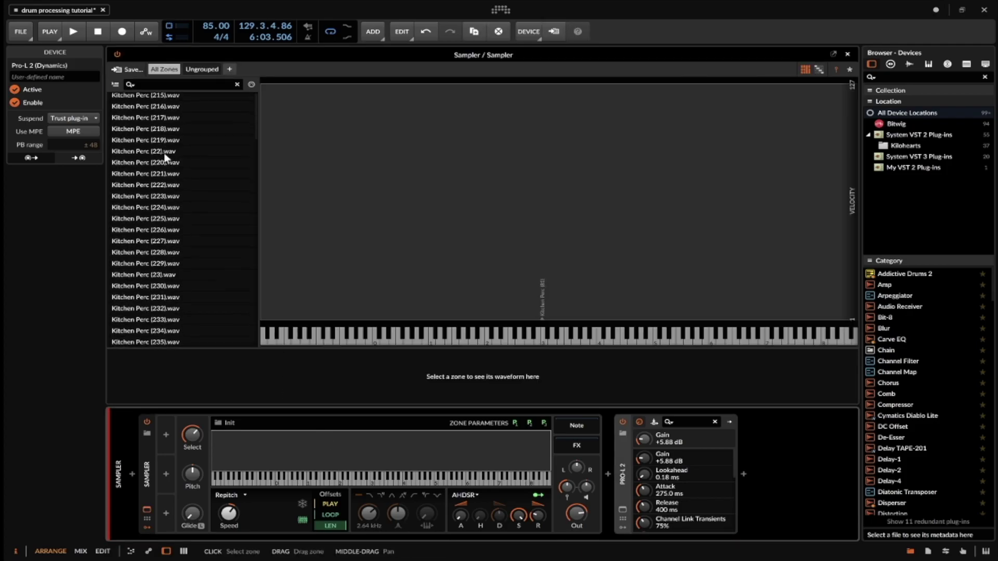
left_click(848, 54)
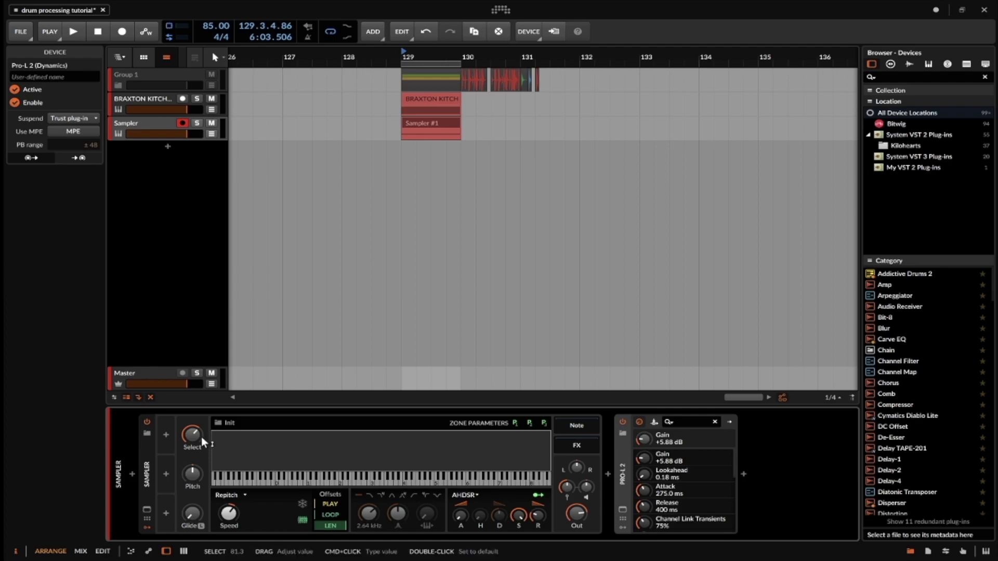
left_click_drag(194, 436, 193, 467)
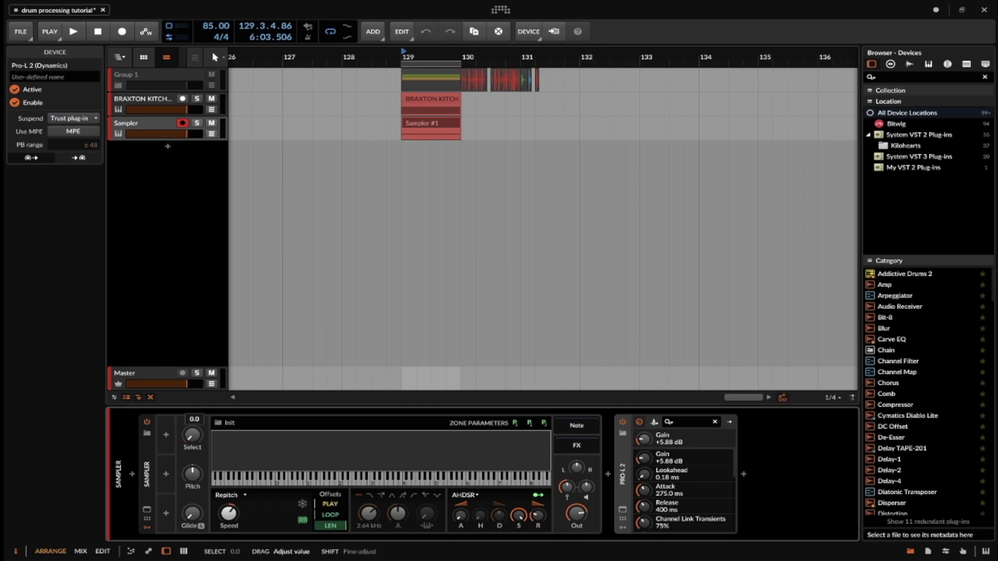
mouse_move(193, 468)
left_mouse_down()
mouse_move(193, 444)
mouse_move(207, 459)
left_mouse_up()
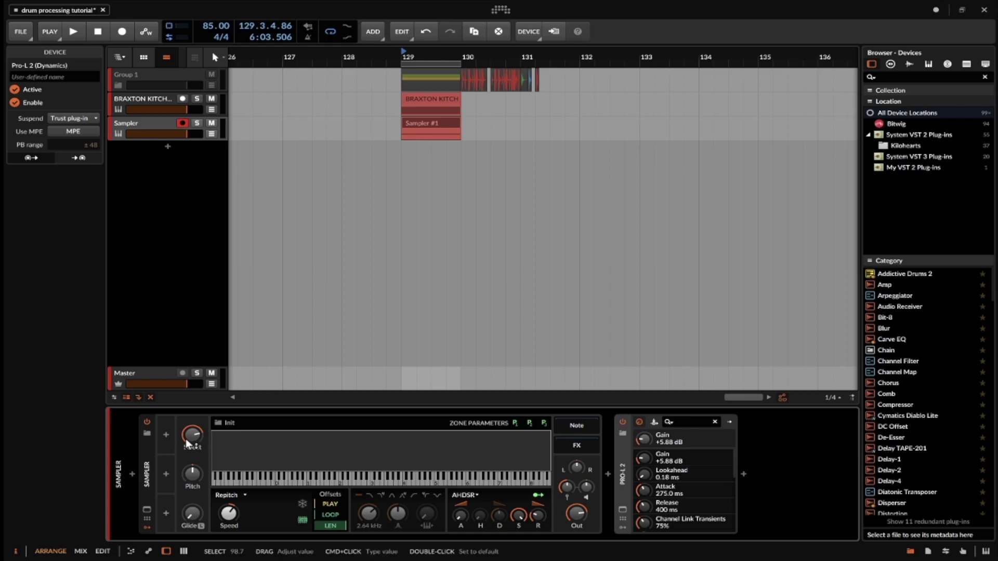
Look through the multisample's Kitchen Perc samples and display the waveform of the Kitchen Perc (216).wav zone.
left_click(279, 453)
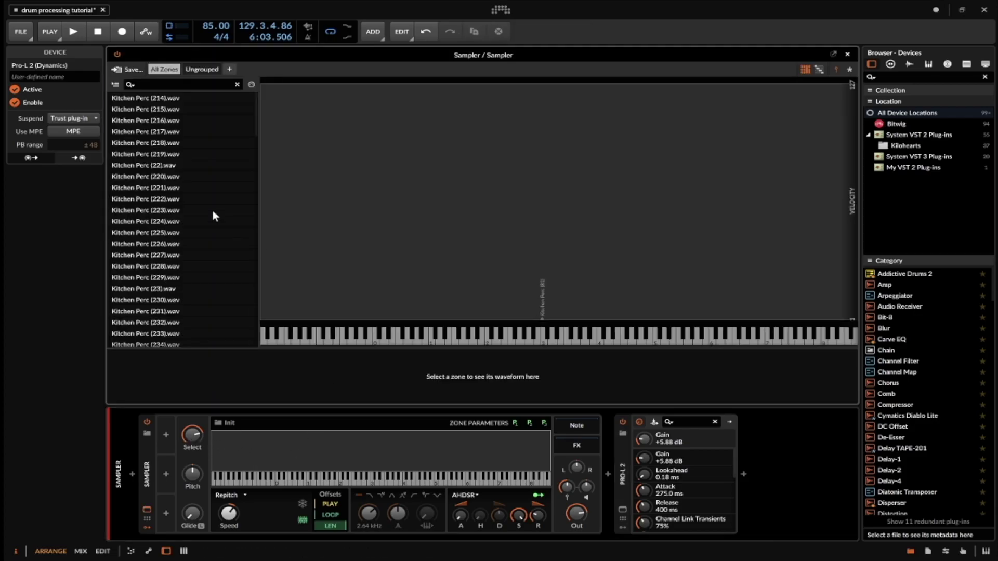
scroll(189, 176, "down", 10)
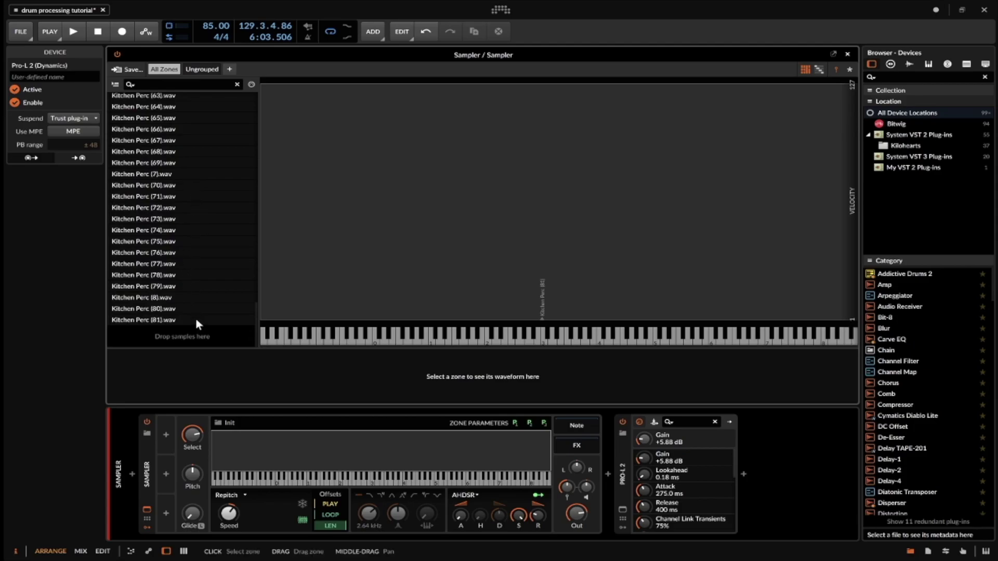
scroll(193, 308, "up", 8)
scroll(193, 234, "up", 6)
left_click(172, 120)
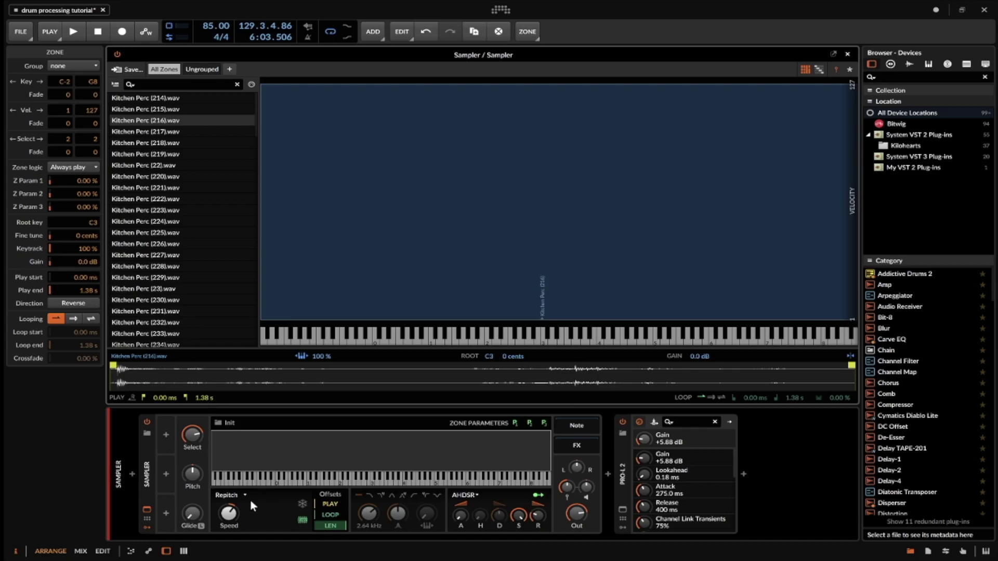
Change the Sampler's playback mode from Repitch to Textures and freeze the playhead.
left_click(233, 495)
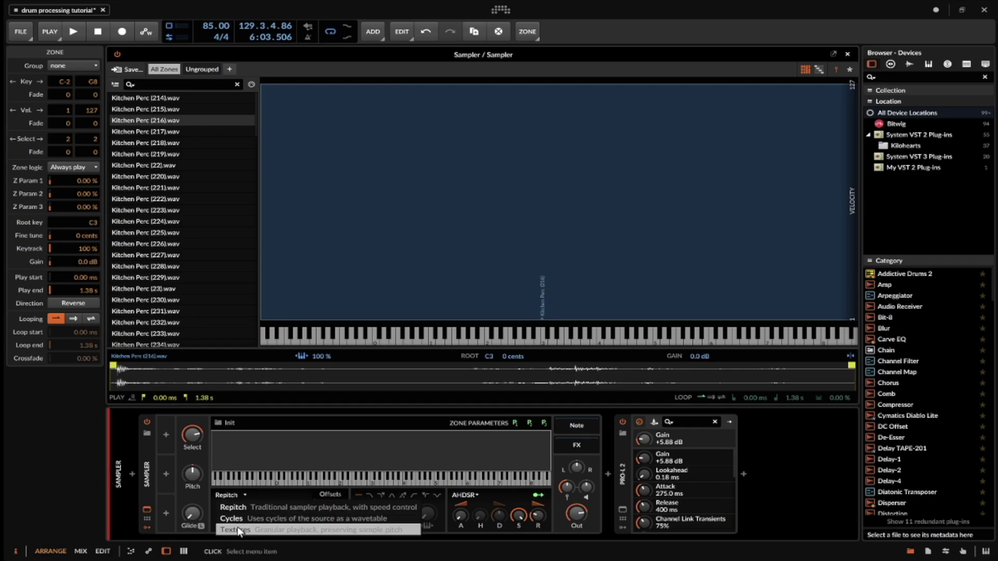
left_click(235, 530)
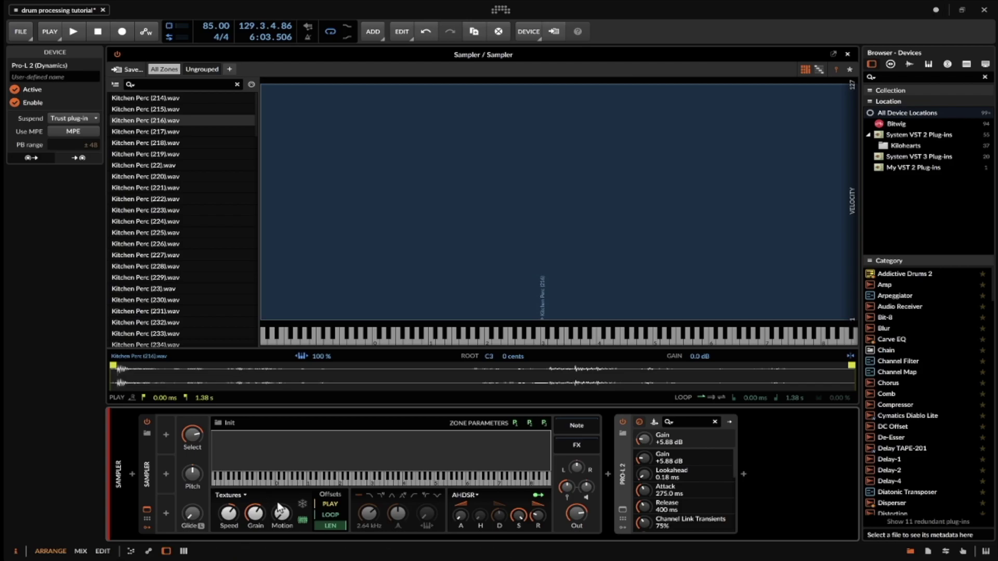
left_click(302, 505)
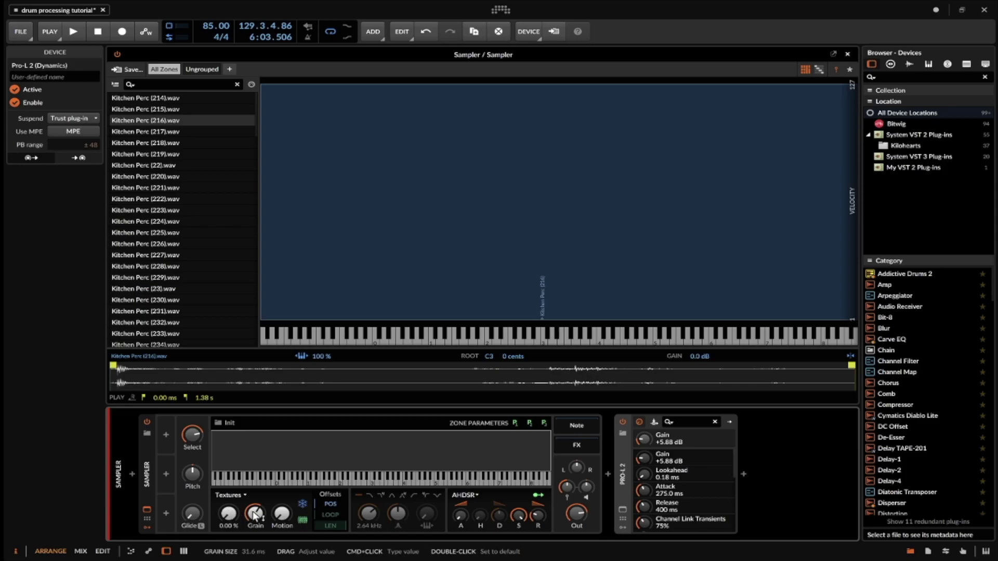
Vary the frozen position, Select and grain size, display the Kitchen Perc (231).wav zone, and leave the position at about 12%.
left_click_drag(229, 514, 256, 511)
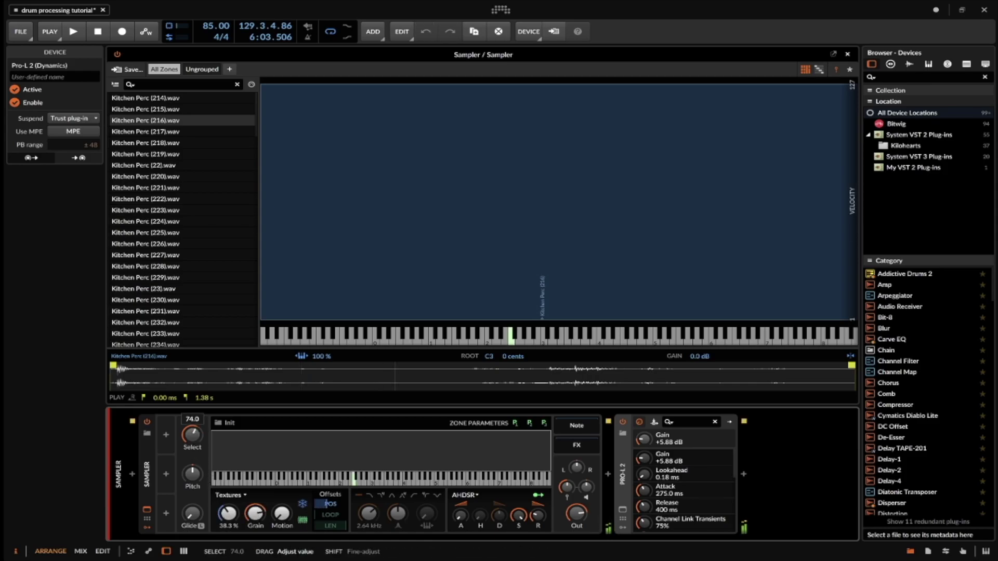
left_click_drag(228, 514, 227, 519)
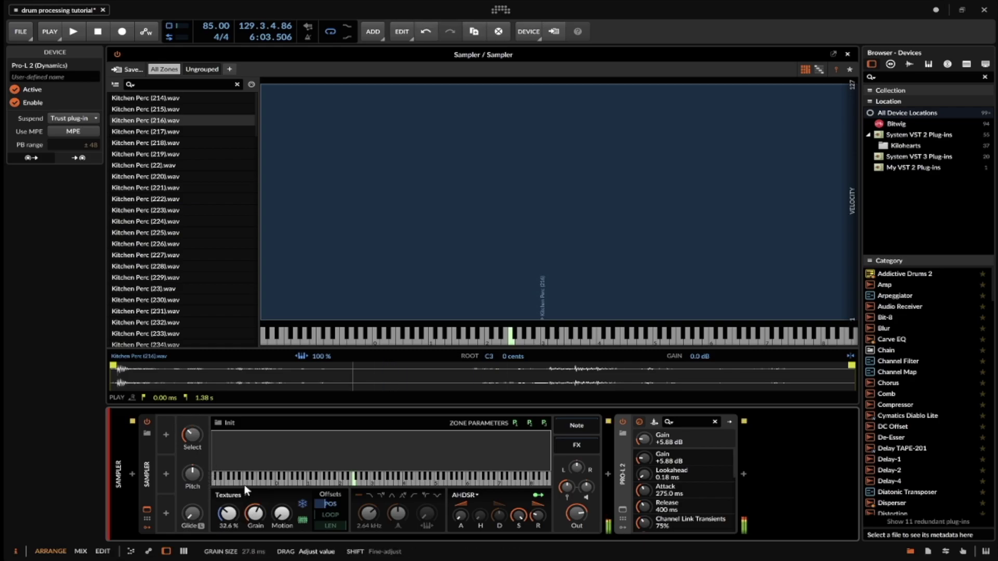
left_click(171, 310)
left_click_drag(227, 513, 226, 517)
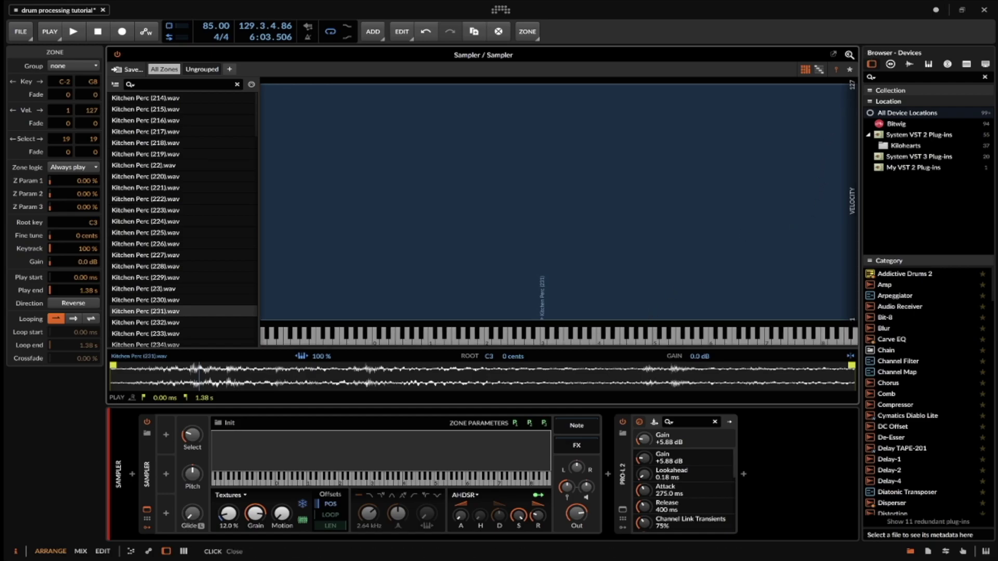
left_click(212, 51)
Add another instrument track below the Sampler track with an empty Sampler, and create a new multisample in it.
left_click(124, 122)
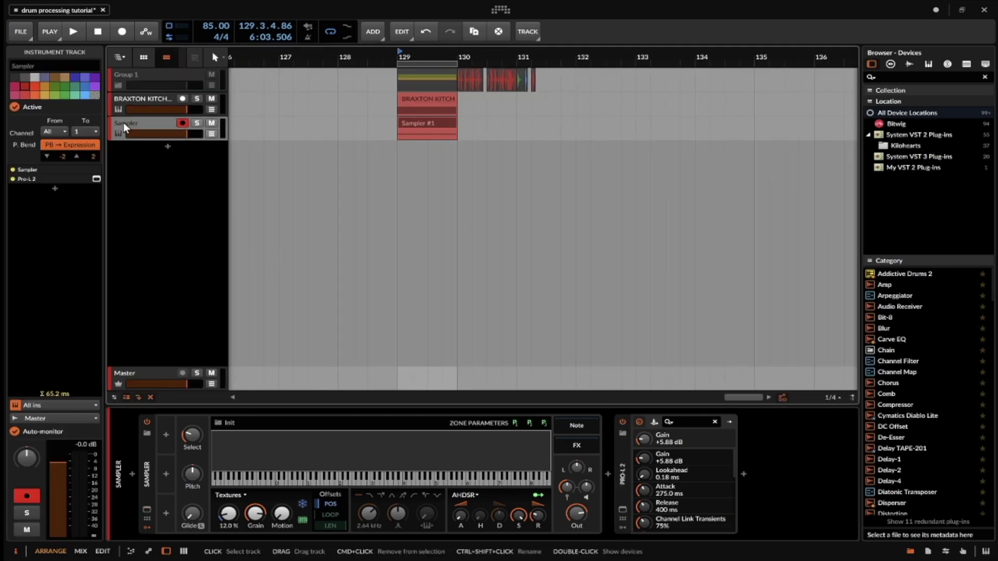
key("super+t")
left_click(132, 474)
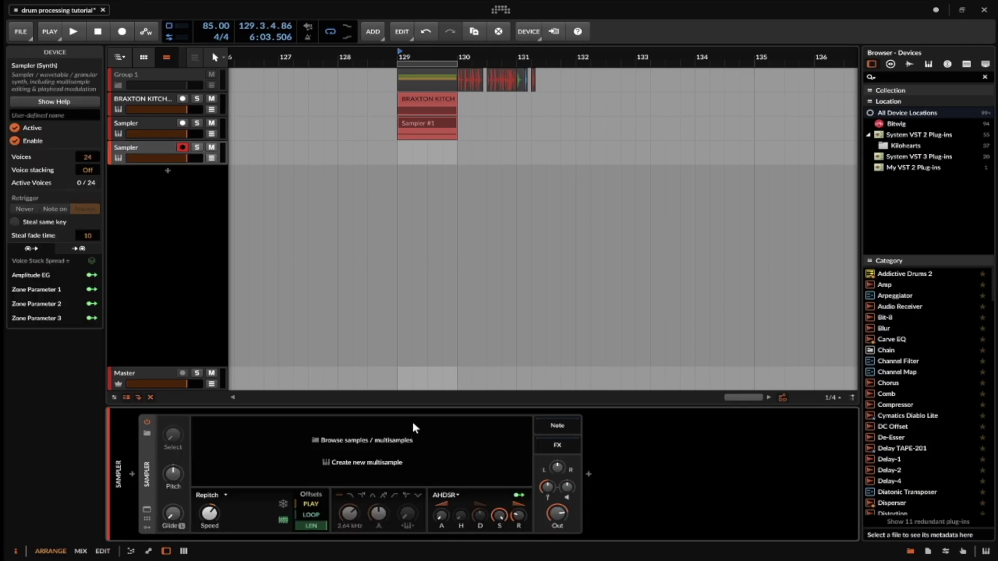
left_click(351, 463)
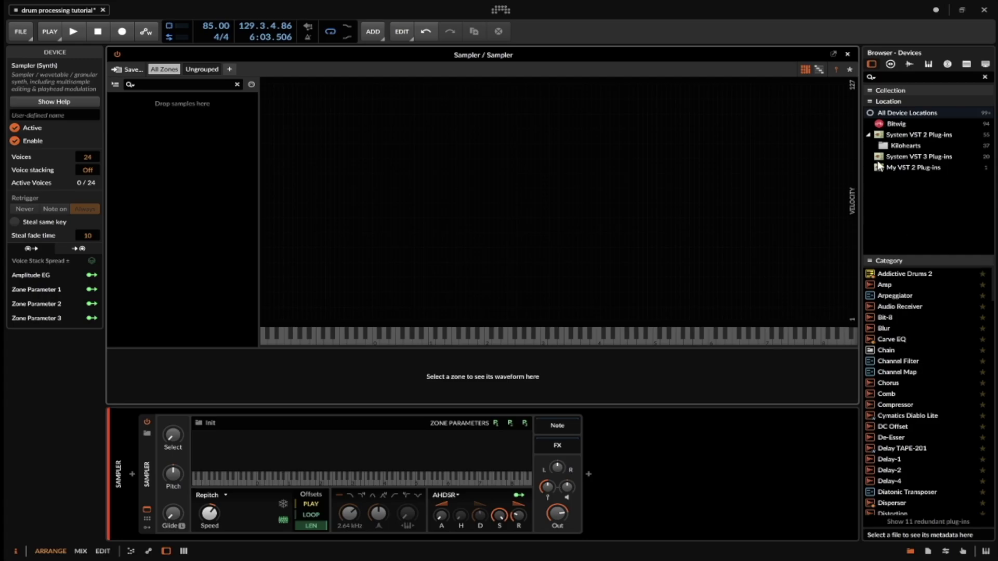
Show samples in the browser and open the BraxWithTheSauce Kitchen folder inside the Discord Holiday pack.
left_click(906, 64)
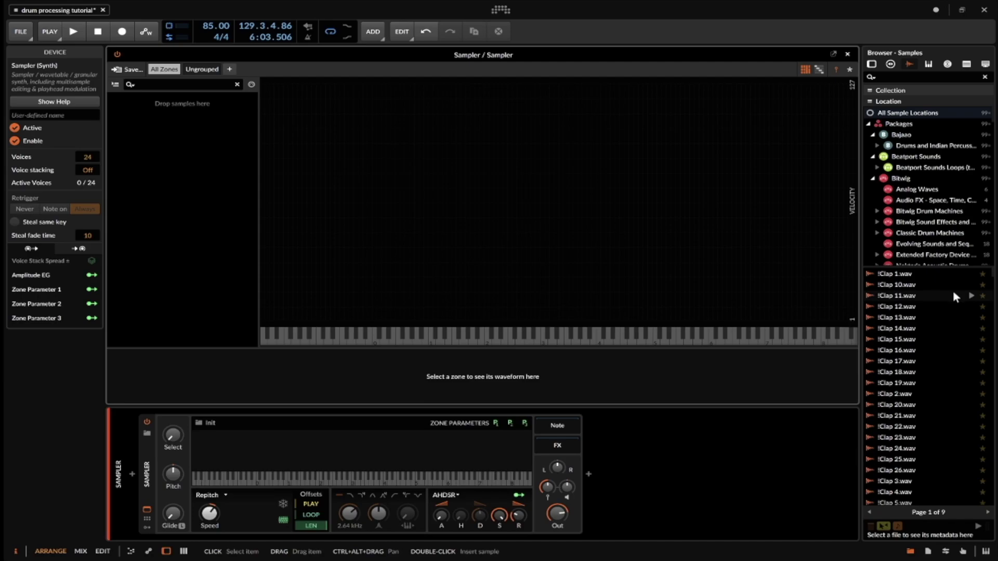
left_click(903, 273)
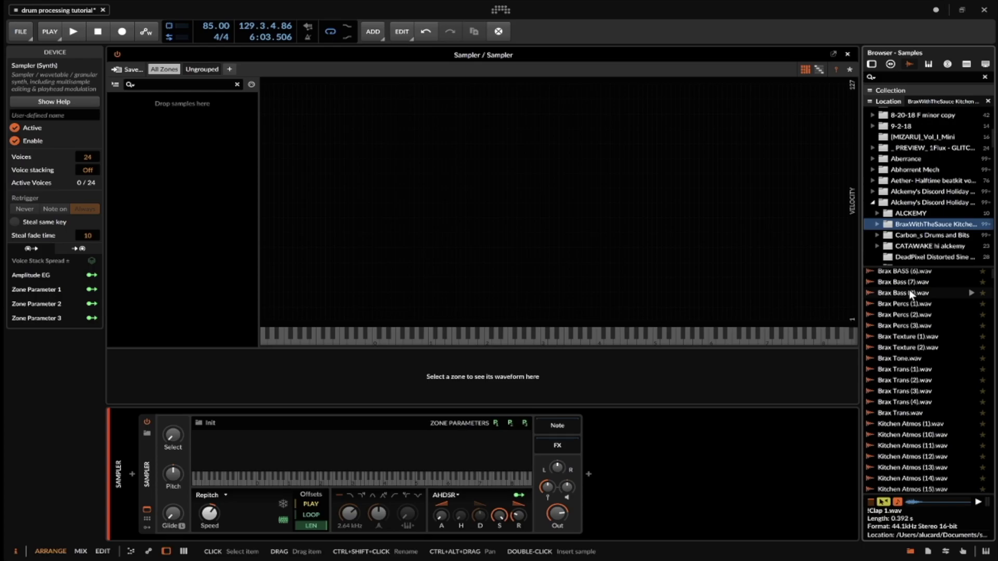
scroll(909, 289, "up", 3)
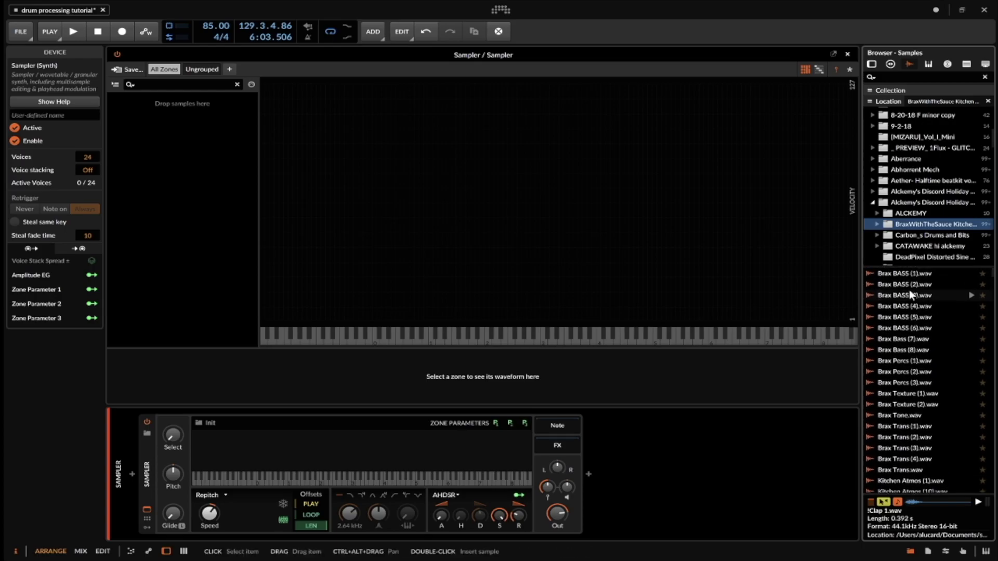
scroll(925, 355, "down", 6)
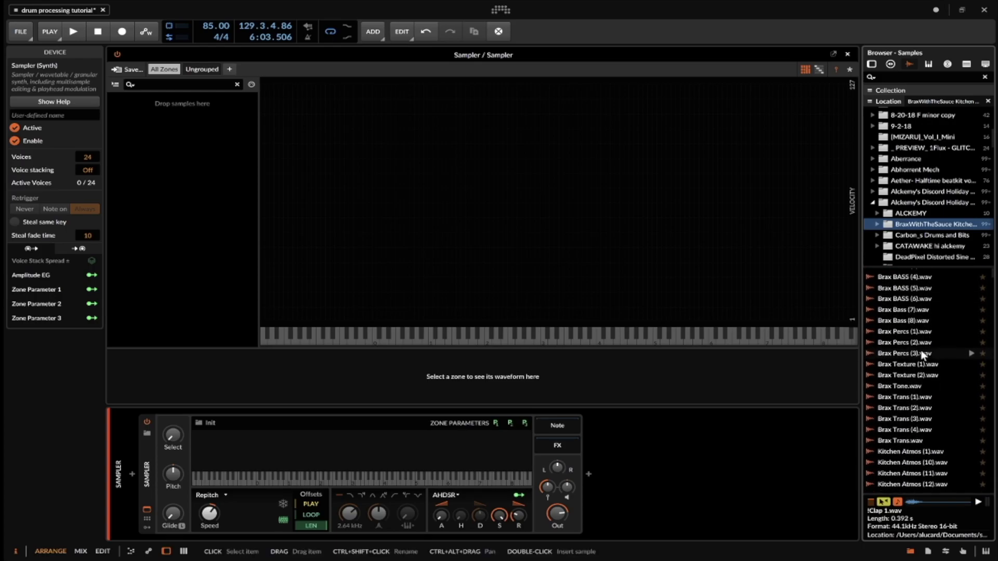
Select the 128 samples from Kitchen Atmos (1).wav through Kitchen Fx (52).wav and load them into the new multisample.
left_click(907, 354)
scroll(909, 349, "down", 10)
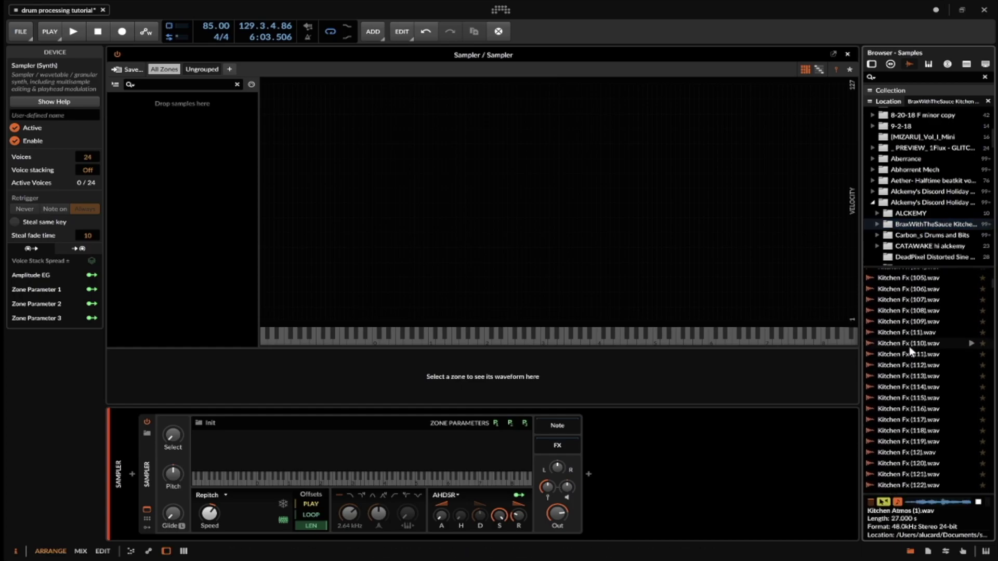
left_click(909, 346, "shift")
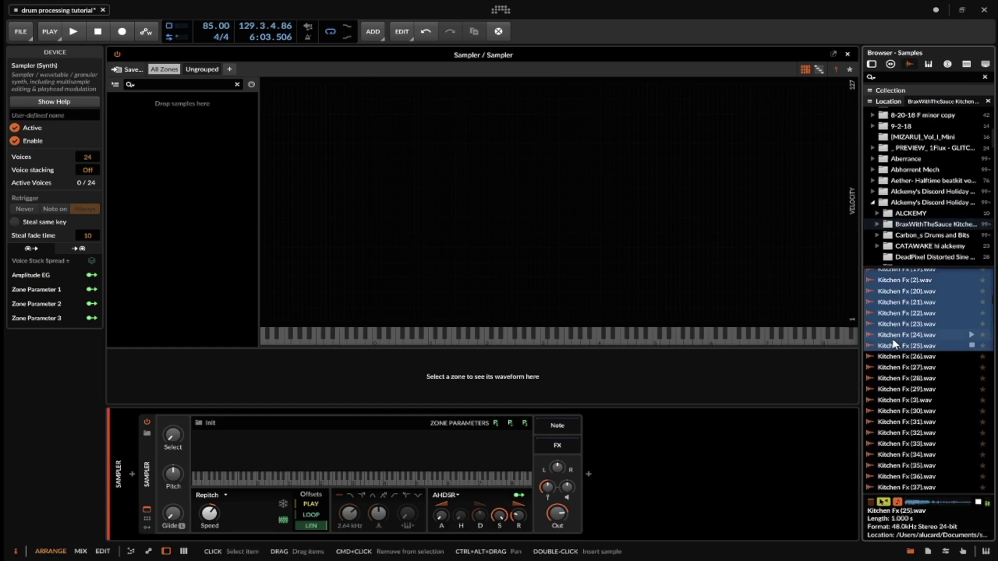
scroll(909, 315, "down", 10)
left_click(904, 427, "shift")
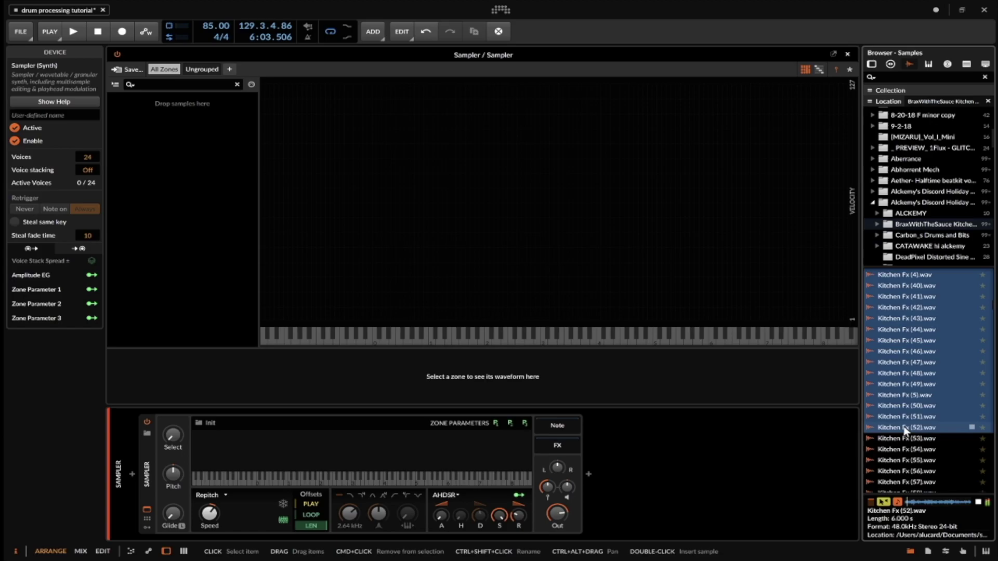
left_click_drag(904, 428, 223, 237)
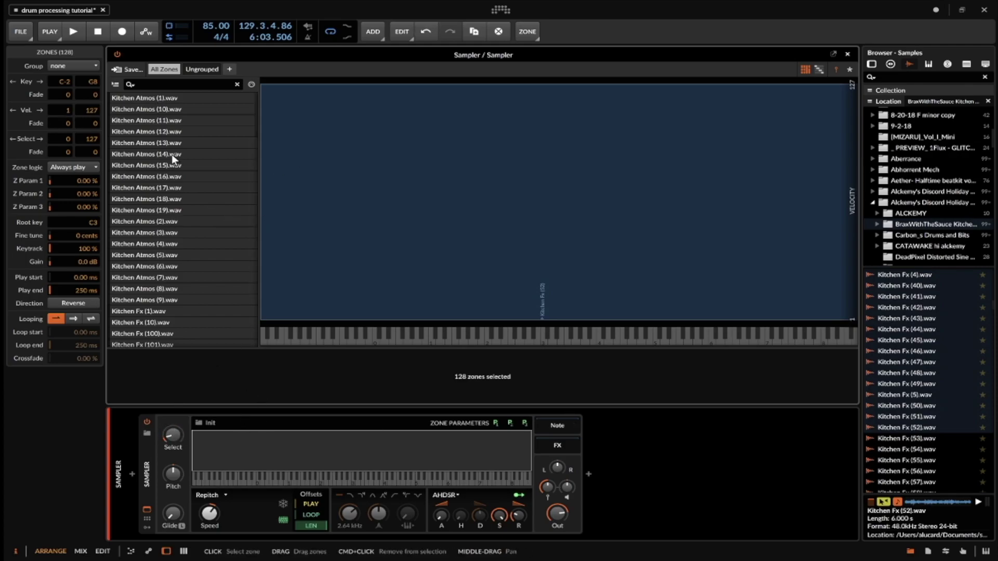
Spread all 128 zones across the Select range 0 to 127 and display them as a list with their Select ranges.
right_click(161, 120)
left_click(235, 199)
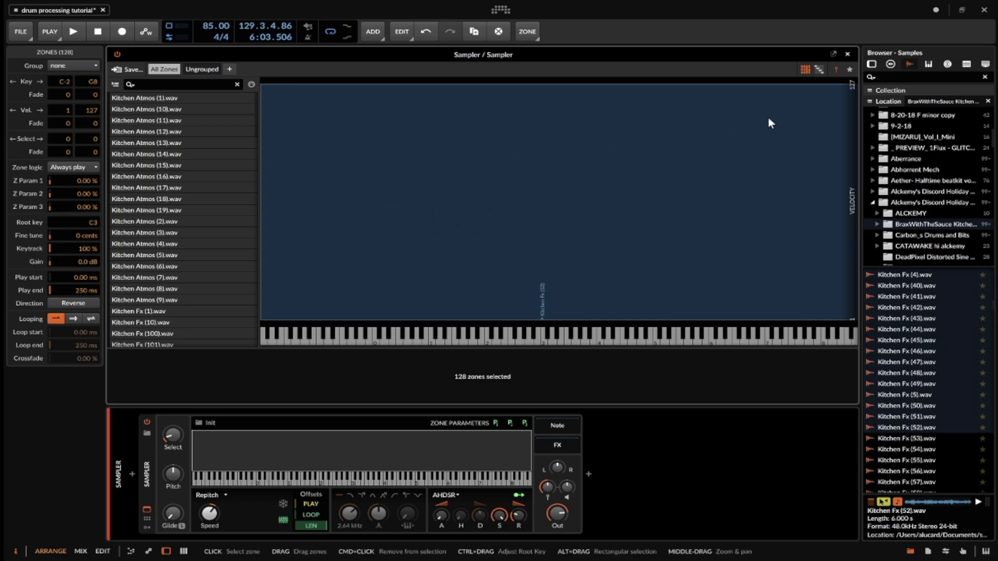
left_click(849, 70)
left_click(818, 69)
scroll(771, 97, "down", 2)
scroll(771, 97, "down", 15)
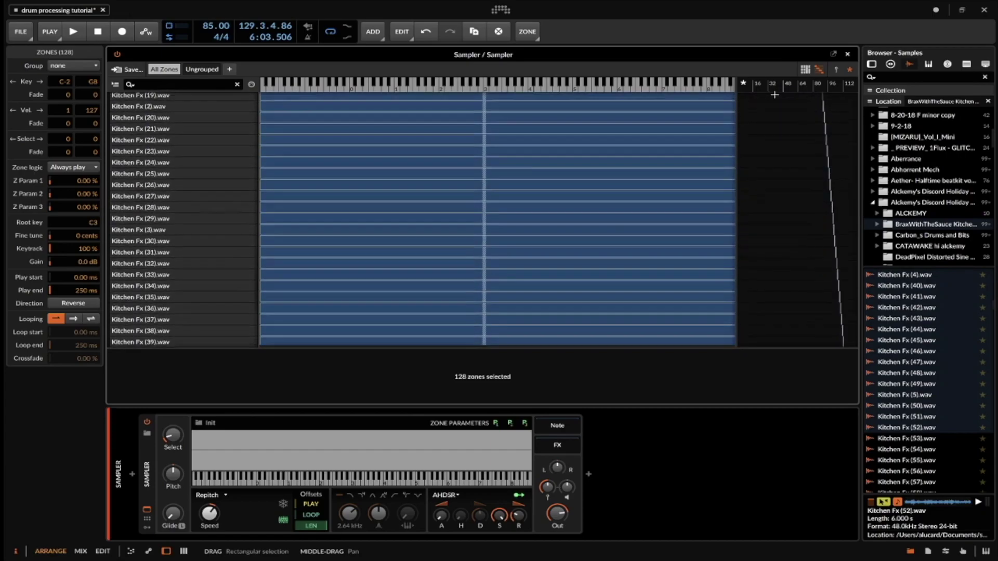
Sweep the new Sampler's Select value up and down to audition the different zones.
left_click_drag(175, 435, 175, 455)
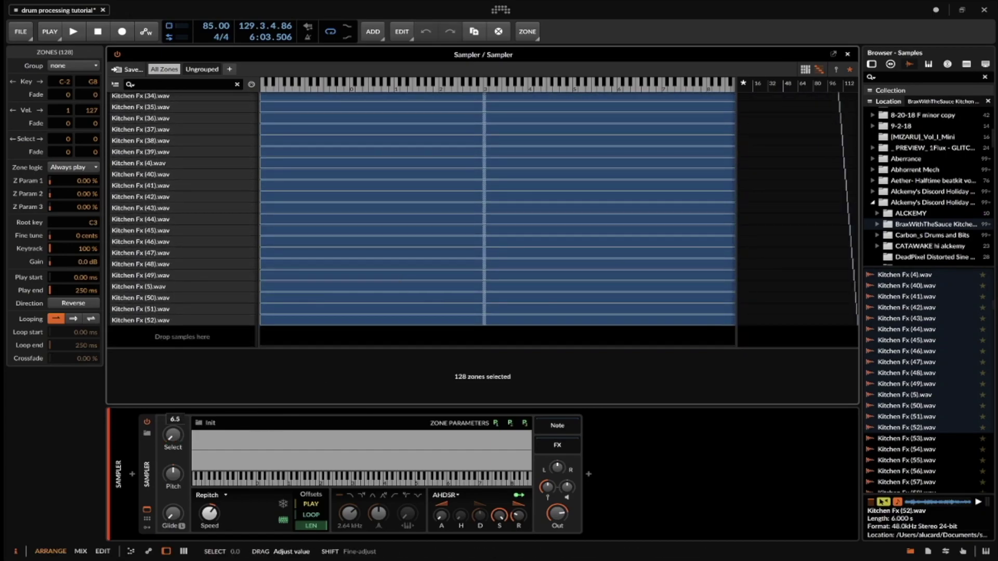
left_click_drag(173, 435, 174, 419)
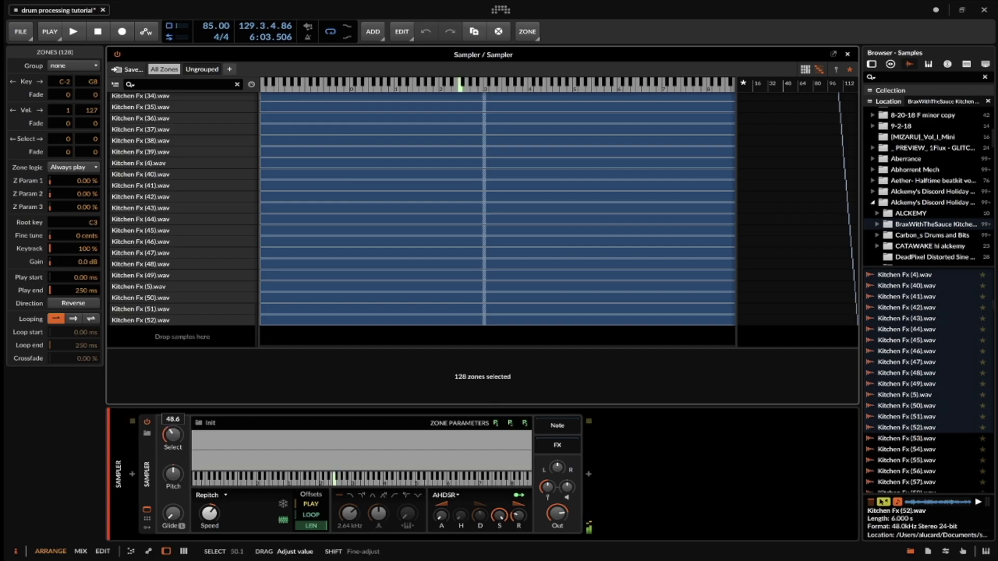
left_click_drag(173, 435, 173, 455)
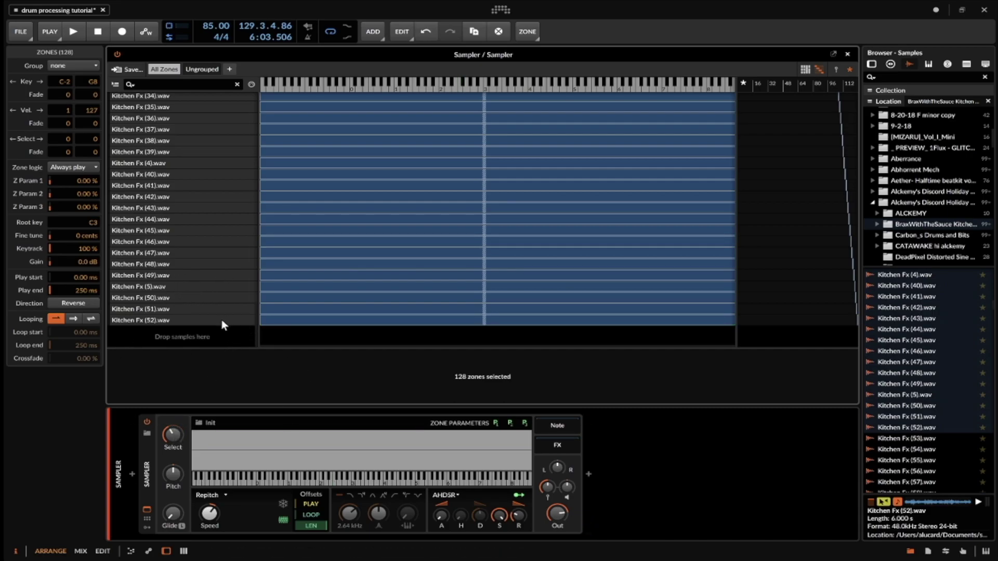
Try the Textures playback mode on the new Sampler and return it to Repitch.
left_click(215, 498)
left_click(234, 529)
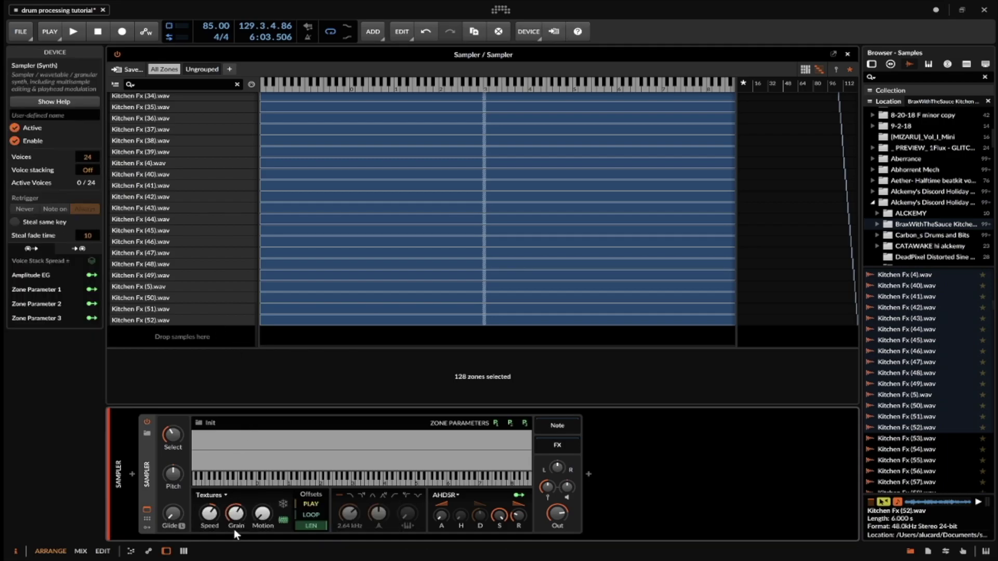
left_click(215, 498)
left_click(216, 509)
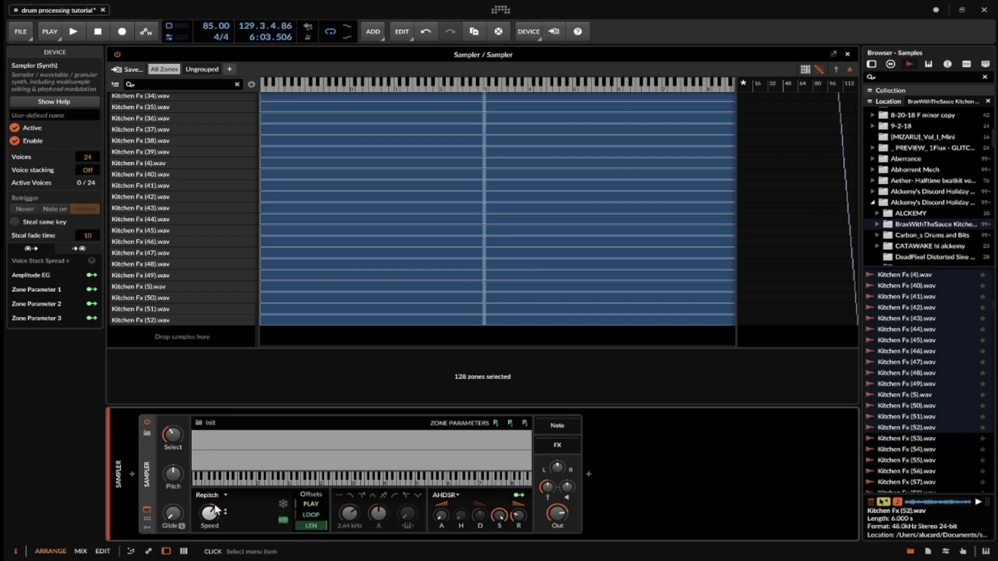
Set Keytrack to 0% for all 128 zones of the multisample and try out the Sampler's Pitch control.
left_click(154, 304)
scroll(190, 218, "up", 15)
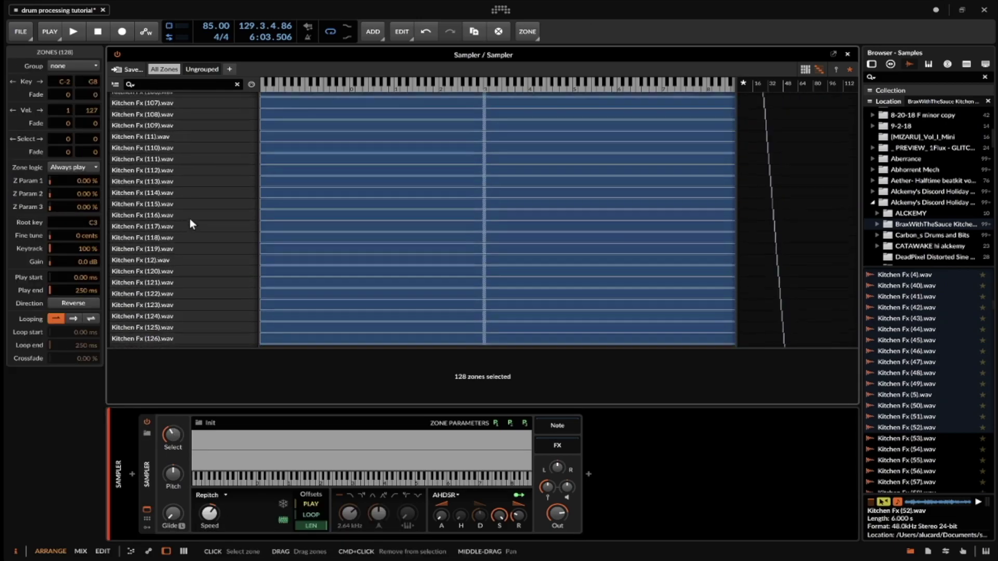
left_click(187, 98)
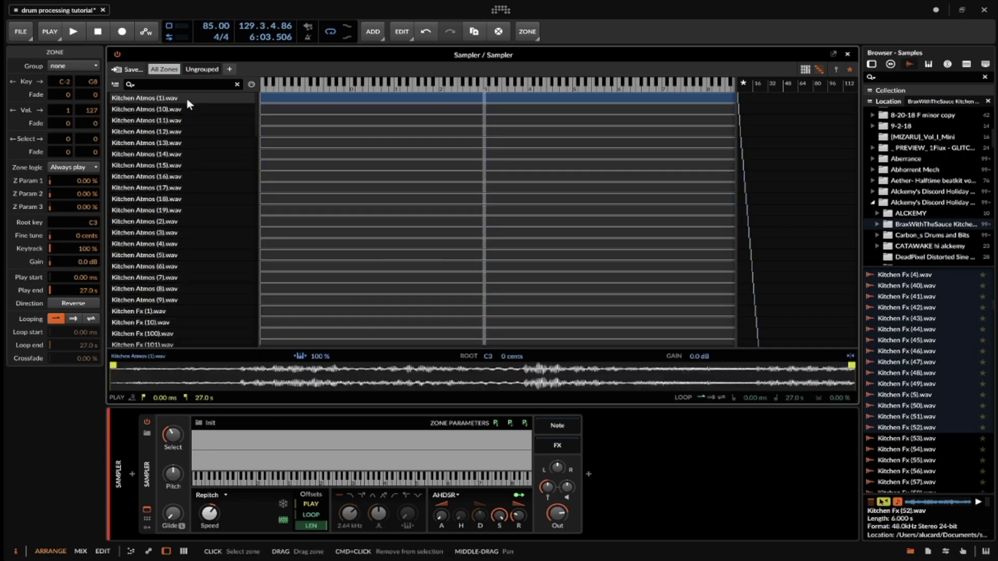
scroll(180, 115, "down", 15)
key("super+a")
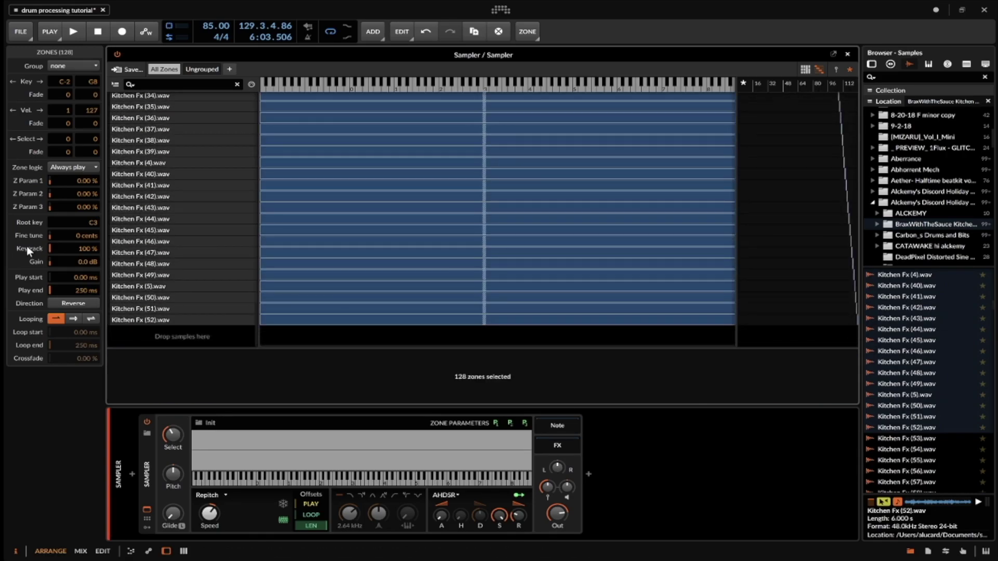
left_click_drag(88, 247, 88, 248)
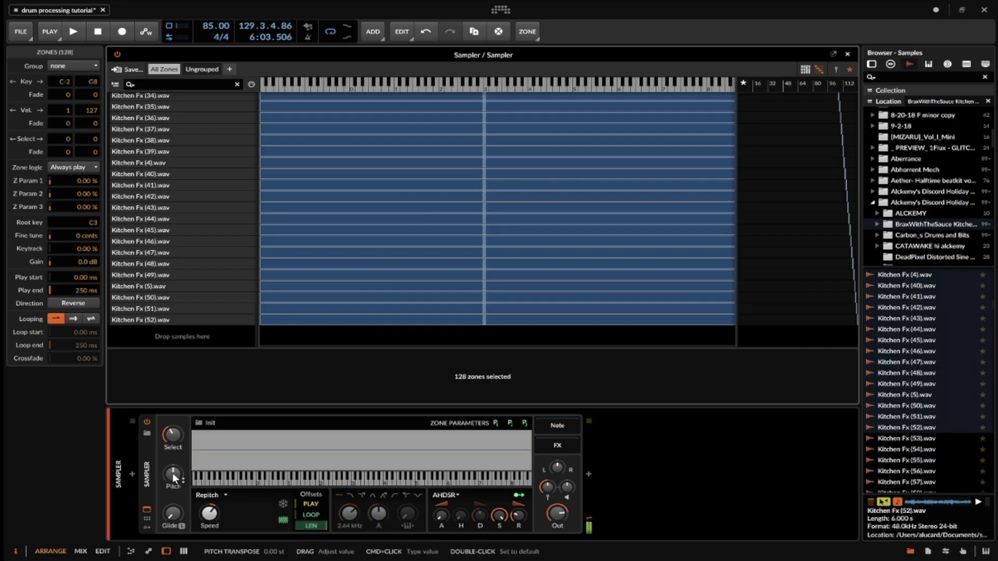
mouse_move(171, 472)
left_mouse_down()
mouse_move(172, 496)
mouse_move(173, 470)
left_mouse_up()
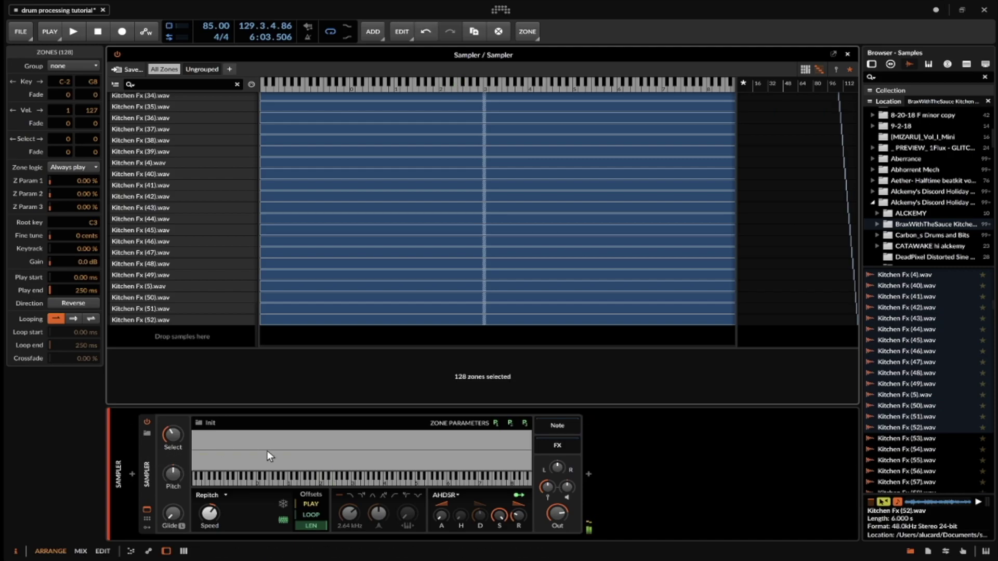
Reset the Sampler's Select control to its default and close the expanded multisample editor.
double_click(168, 436)
left_click(848, 55)
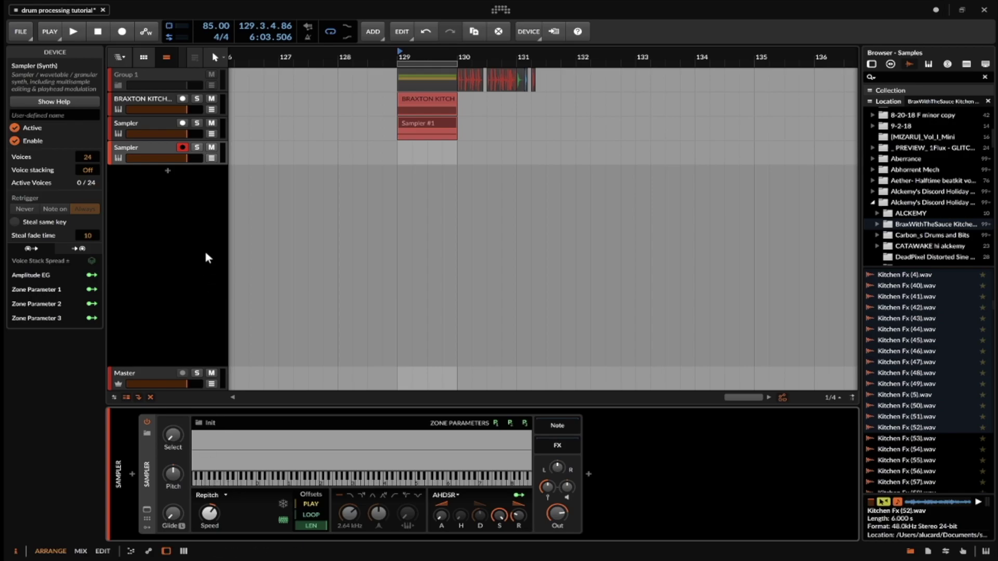
Create a new instrument track with a Drum Machine and move the multisample Sampler onto its C1 pad.
double_click(170, 176)
type("drum")
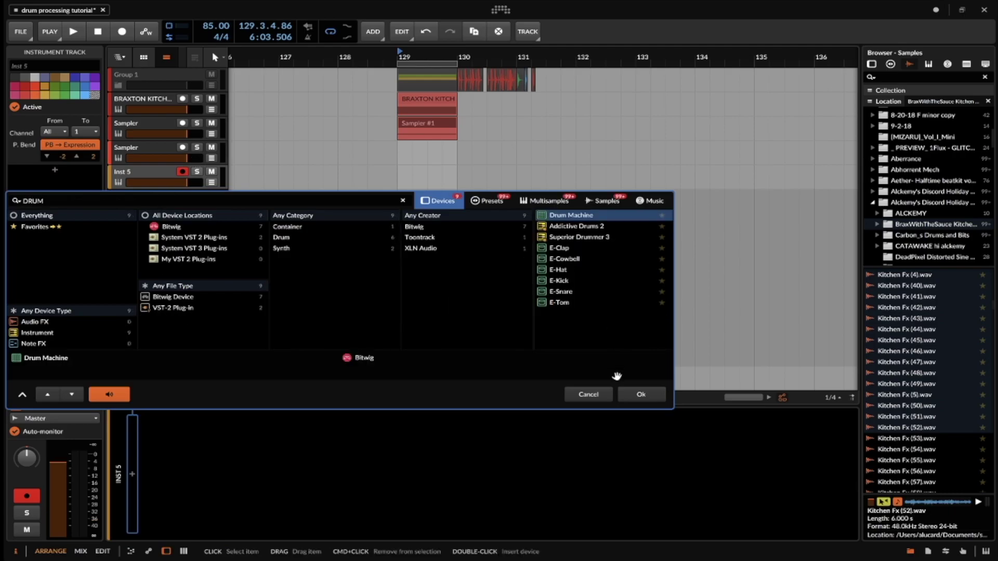
key("Return")
left_click_drag(139, 451, 147, 179)
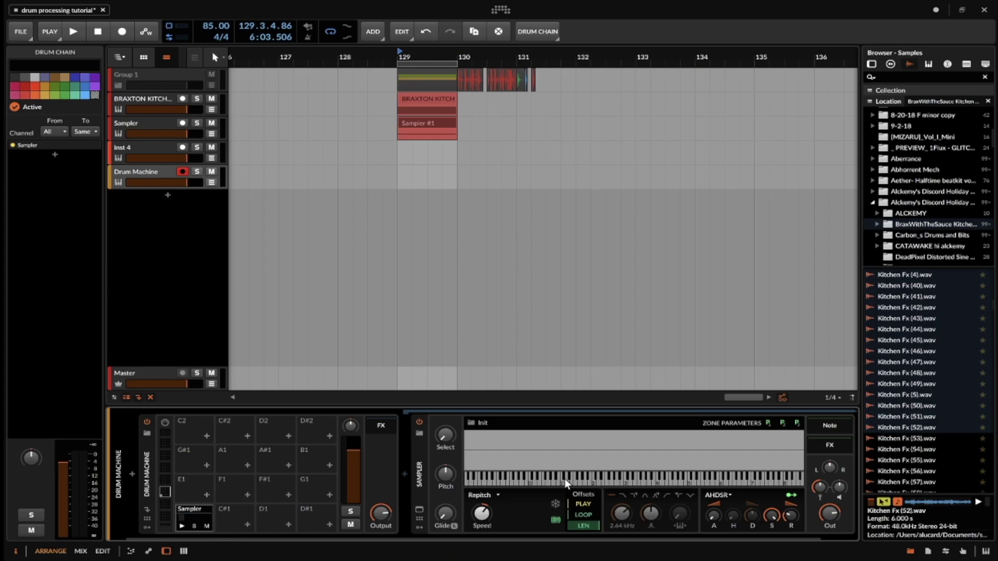
left_click_drag(575, 477, 649, 478)
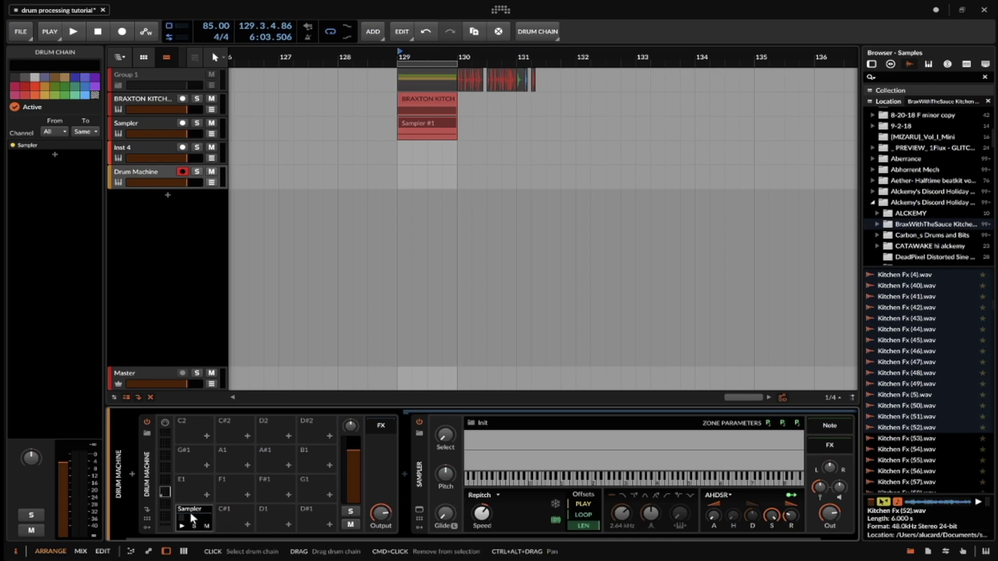
left_click_drag(189, 511, 312, 514)
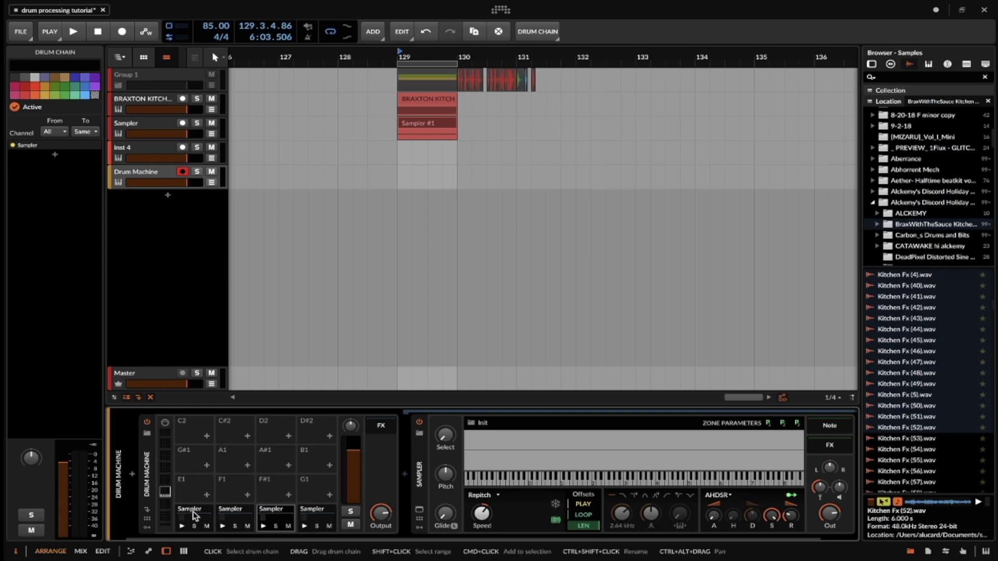
left_click(303, 516)
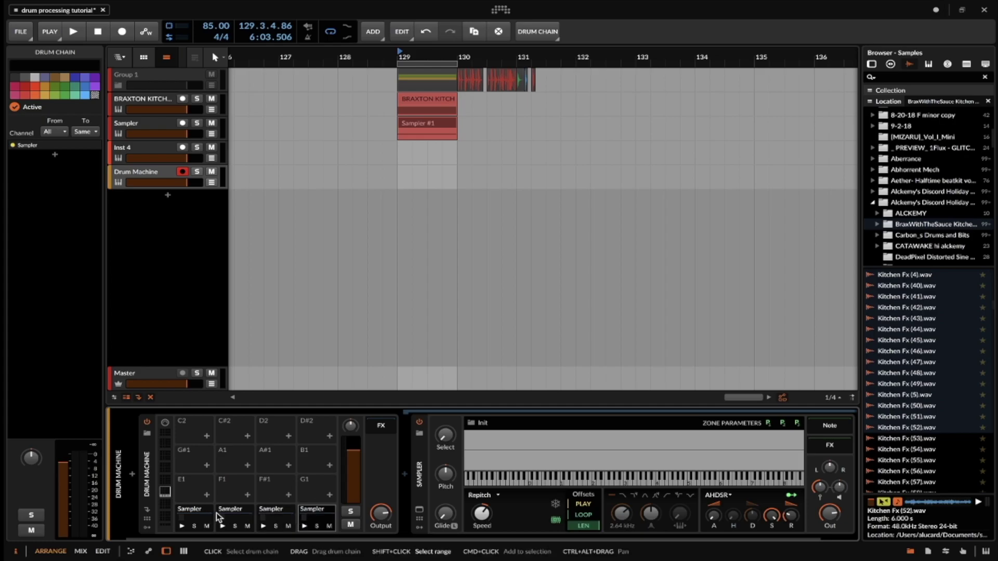
left_click(241, 516, "shift")
key("Delete")
left_click(195, 515)
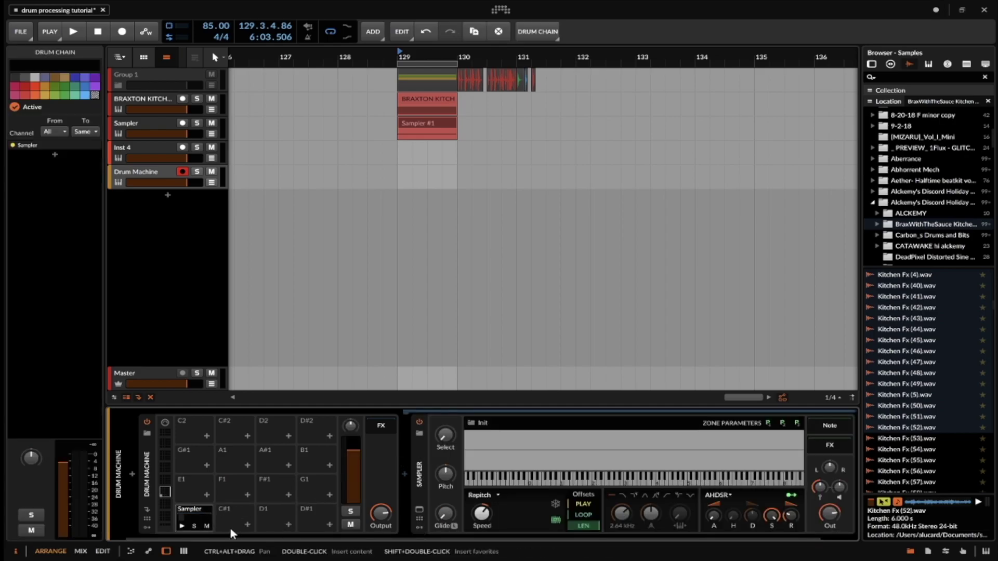
Show the Drum Machine's modulator slots and add a Random modulator to the first one.
left_click(148, 526)
left_click(166, 436)
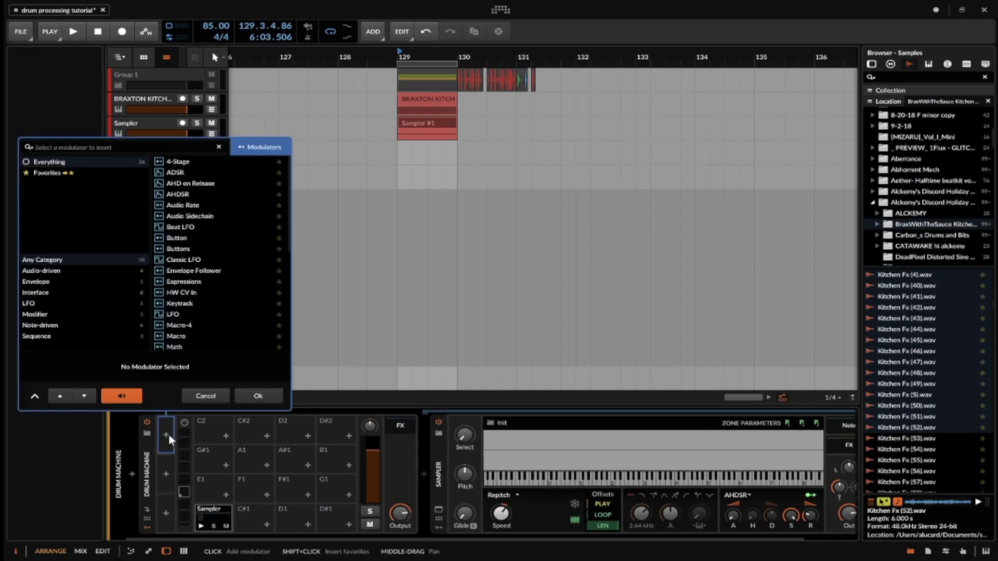
type("Rand")
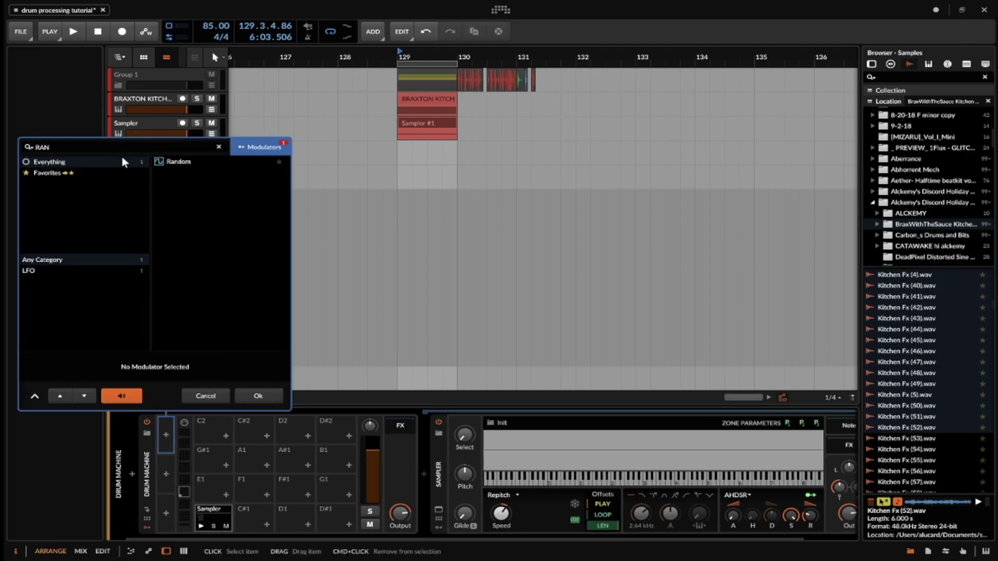
double_click(174, 173)
Map the Random modulator to the Select control of the Sampler on pad C1 with an amount of +1.00.
left_click(178, 450)
left_click(178, 448)
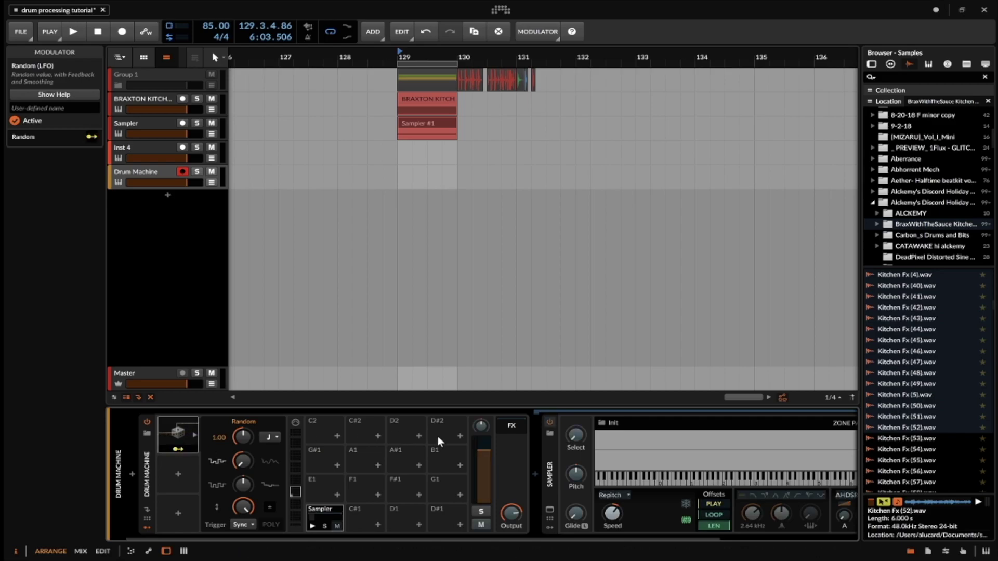
left_click(570, 440)
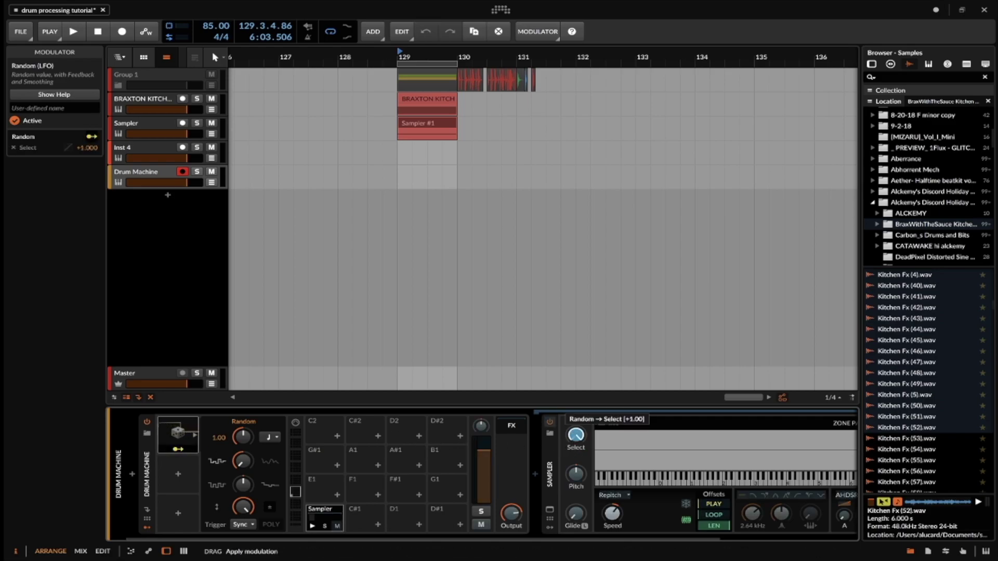
left_click(579, 463)
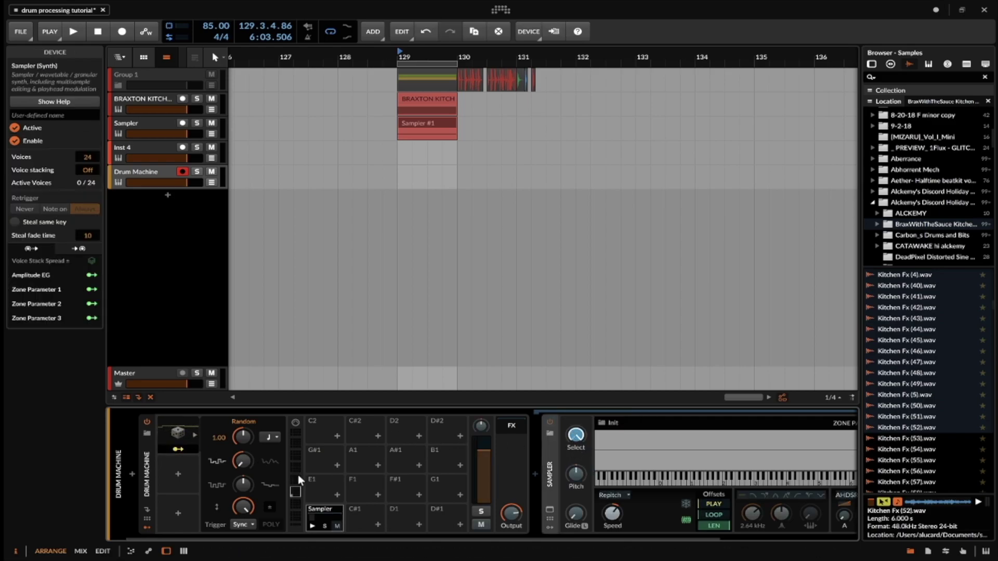
left_click(575, 437)
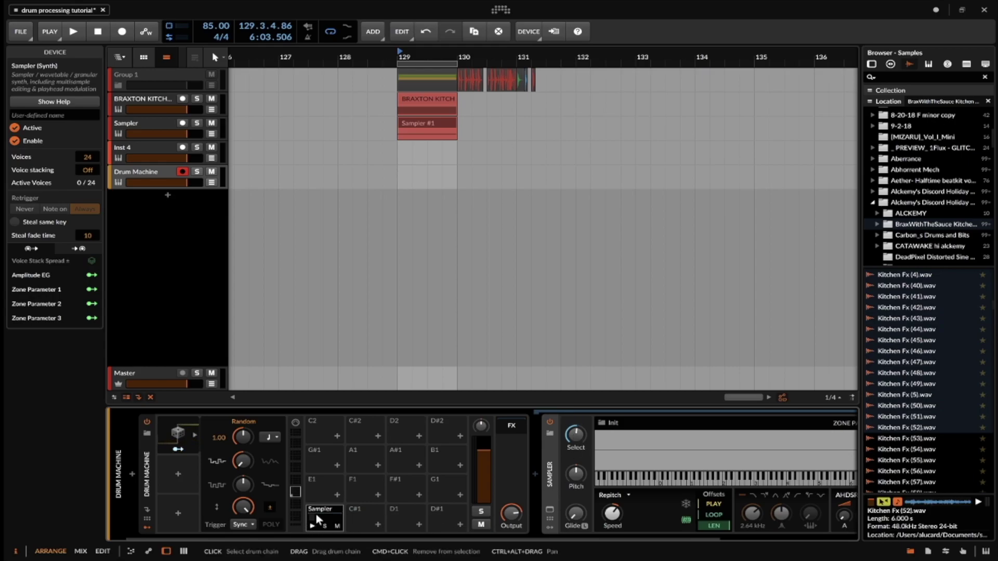
Copy the Sampler from pad C1 to pad C#1 and modulate the copy's Select with Random at -1.00.
left_click_drag(315, 512, 362, 517)
left_click(366, 519)
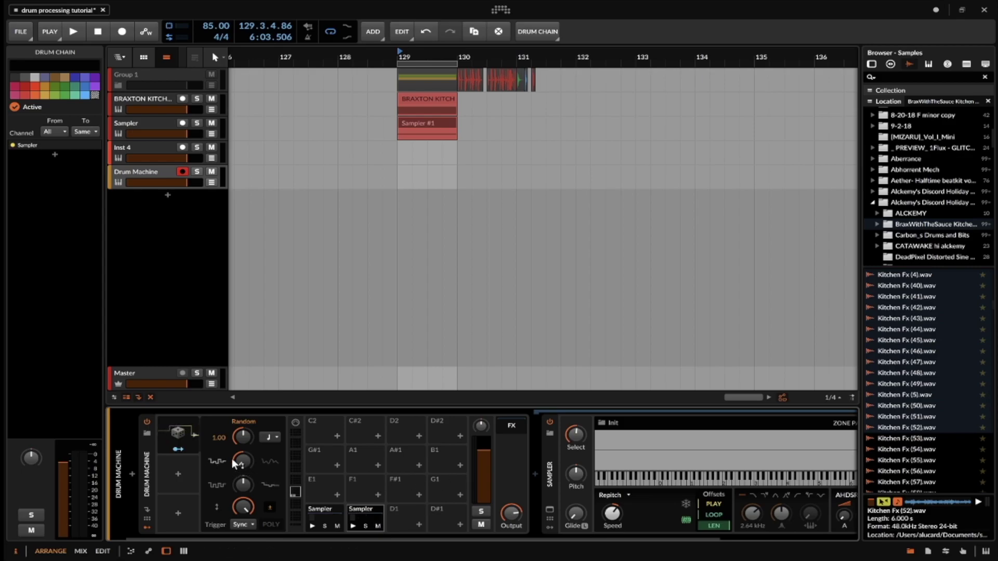
left_click_drag(179, 448, 575, 435)
left_click(329, 511)
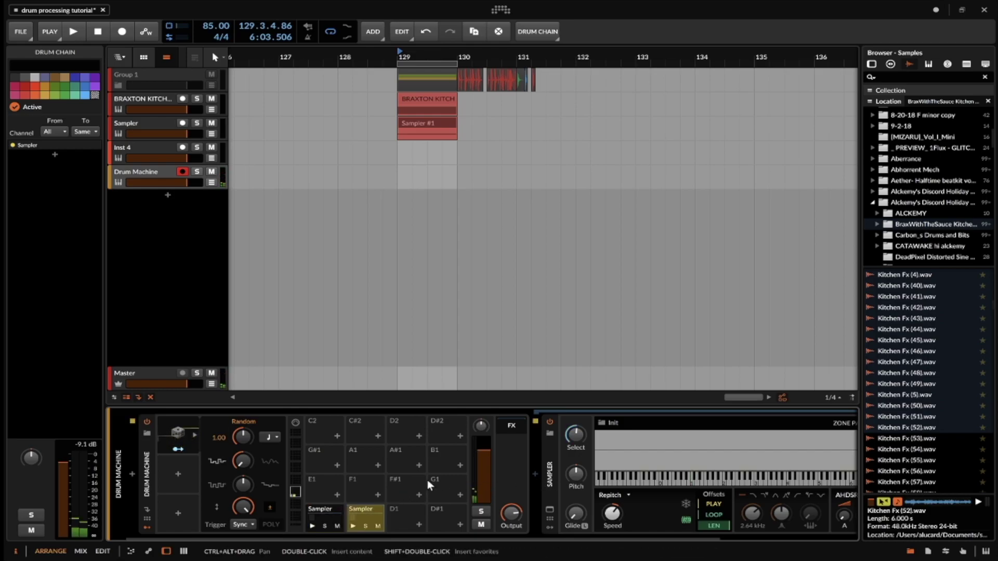
Set the Random modulator's timebase to 8th note.
left_click(276, 439)
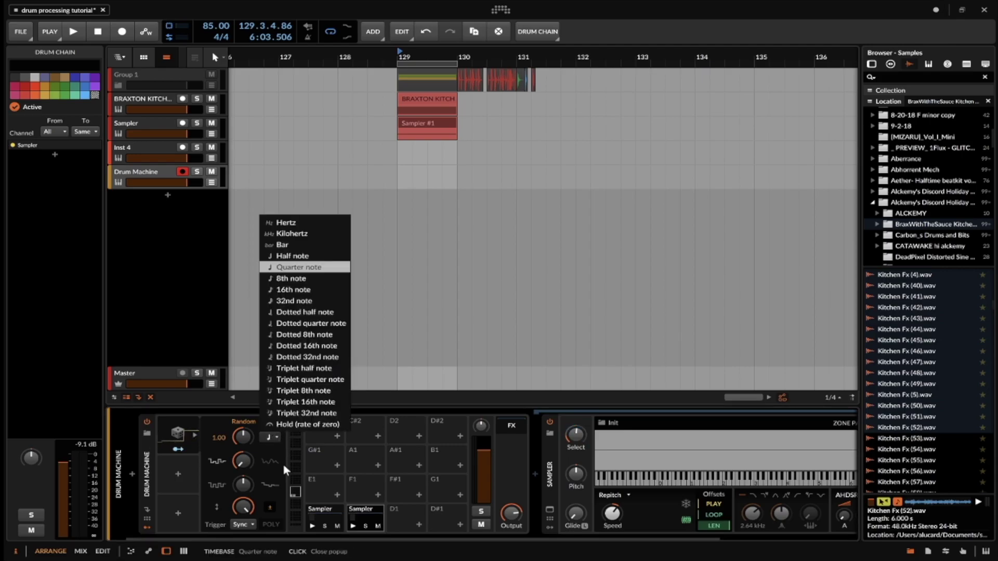
left_click(288, 278)
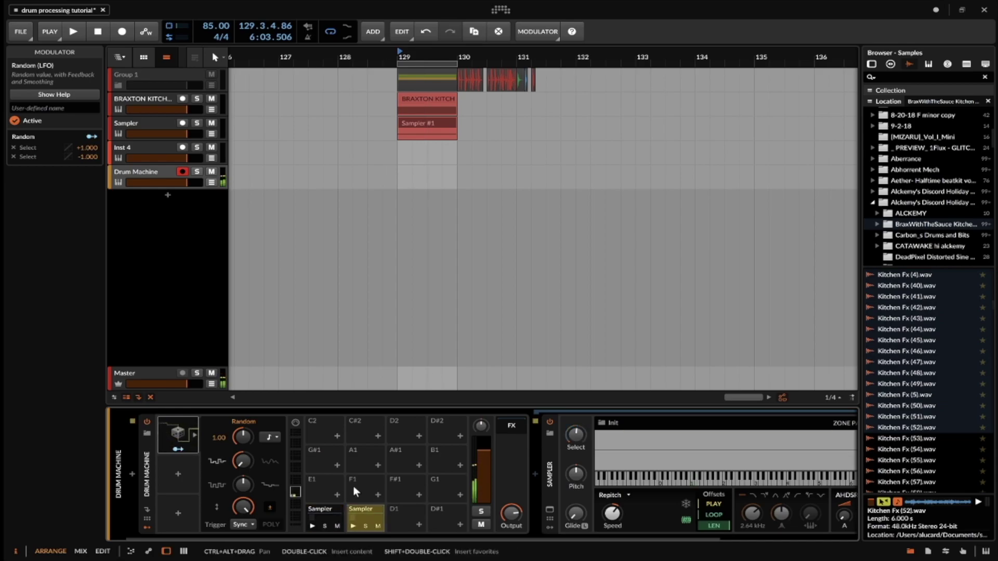
Insert the FabFilter Pro-L 2 limiter after the Drum Machine and raise its gain to about +4.85 dB.
scroll(353, 487, "right", 5)
left_click(834, 475)
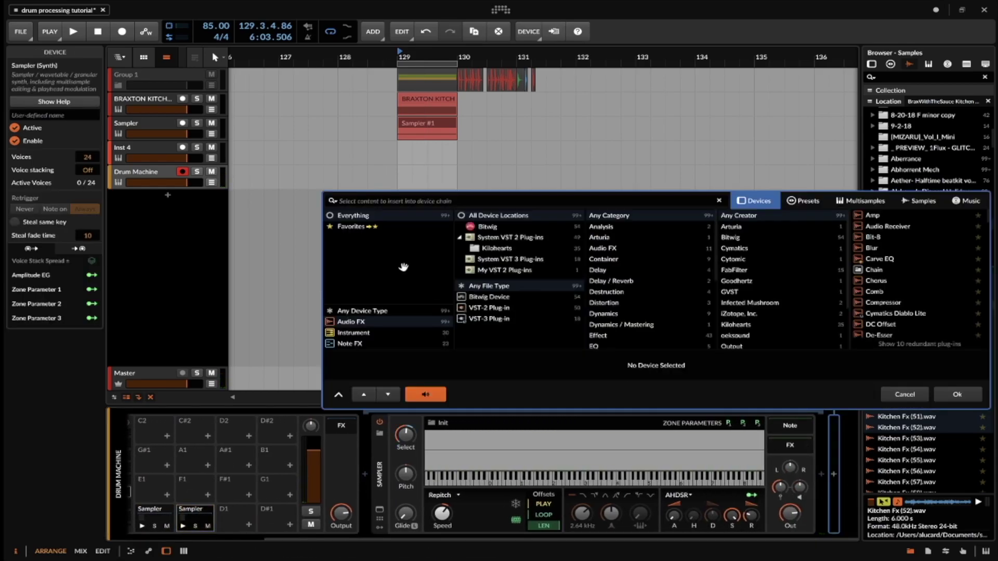
type("PRO")
double_click(877, 215)
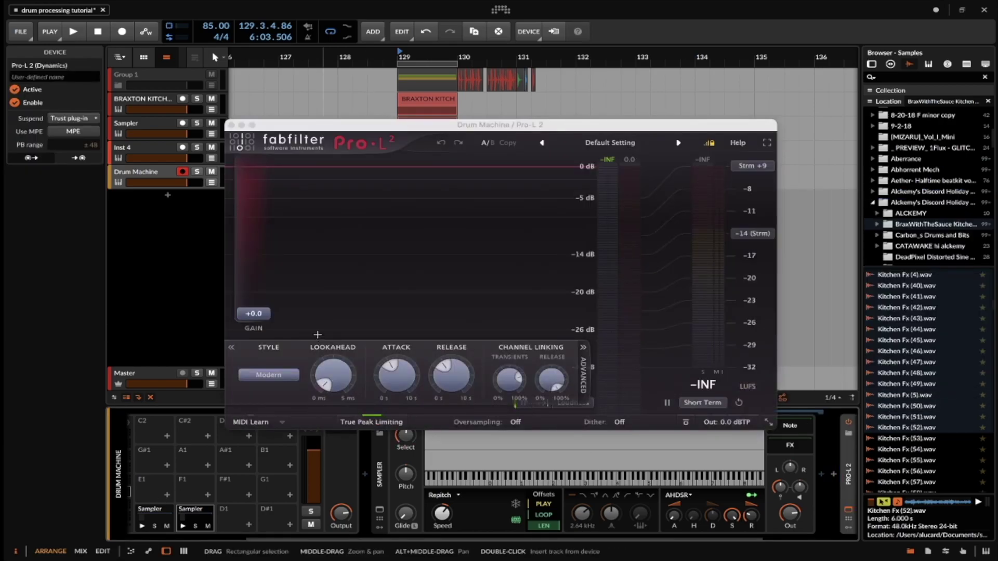
left_click_drag(253, 314, 256, 292)
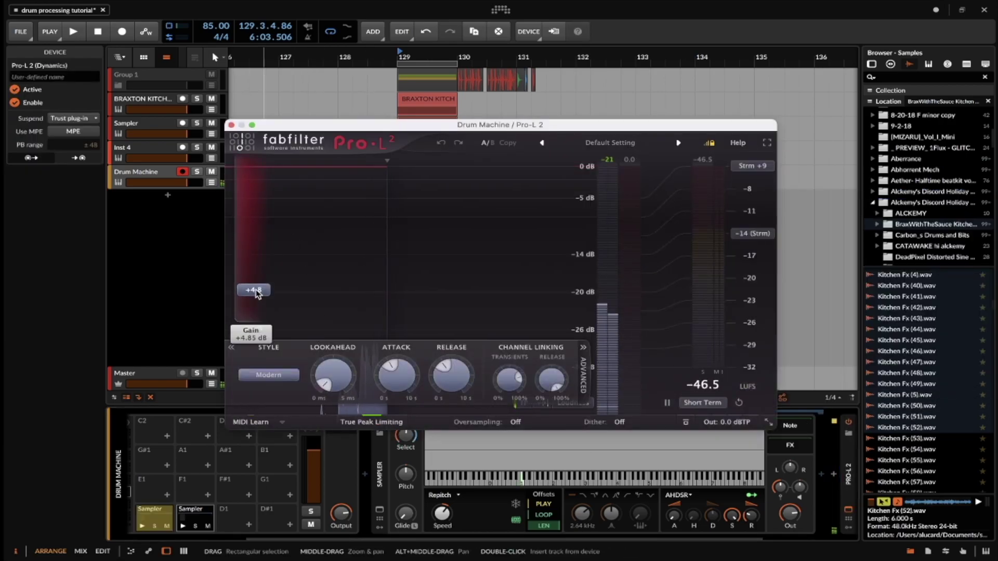
left_click(231, 126)
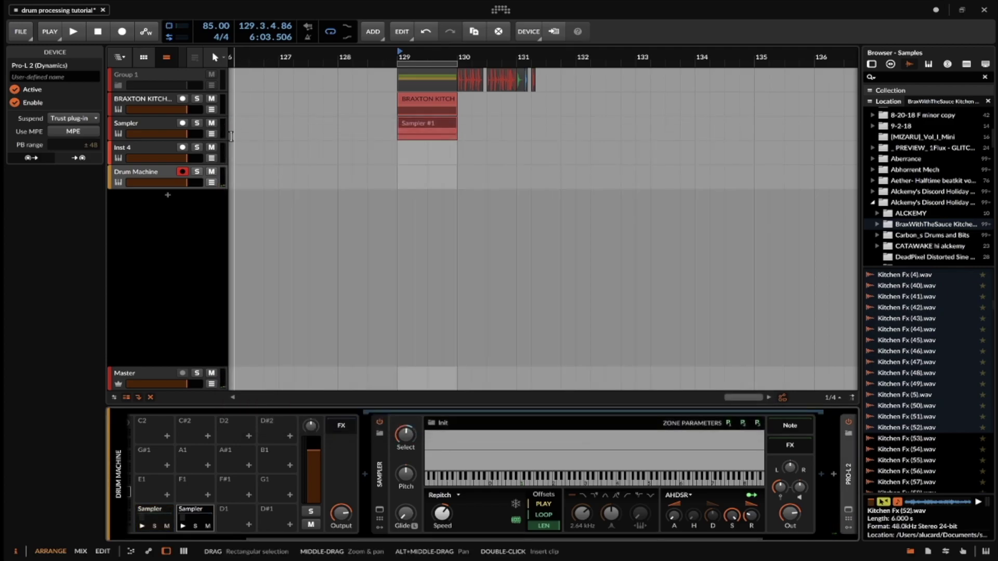
Insert an Arpeggiator in front of the Drum Machine in the track's device chain.
scroll(308, 508, "left", 5)
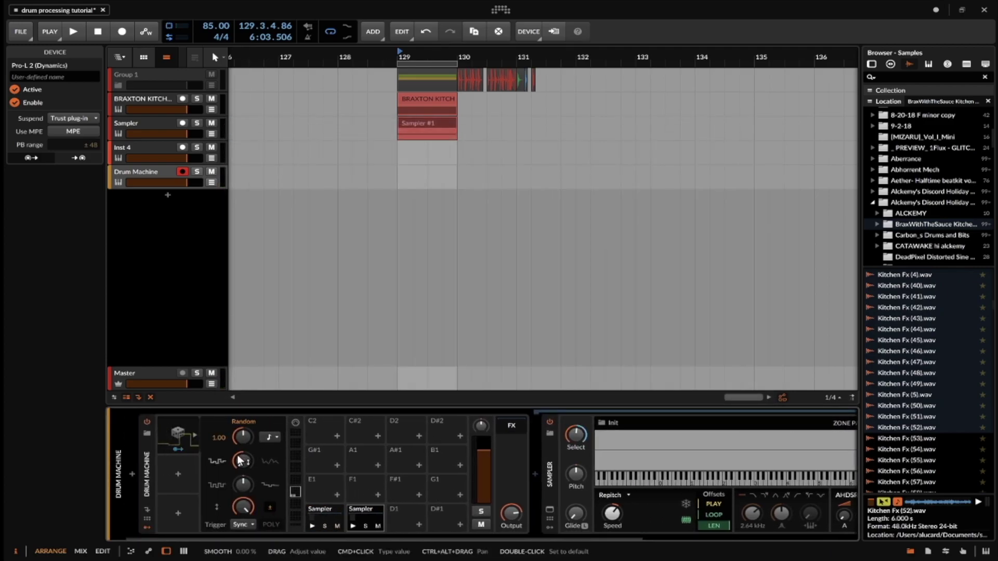
left_click(132, 475)
type("ARP")
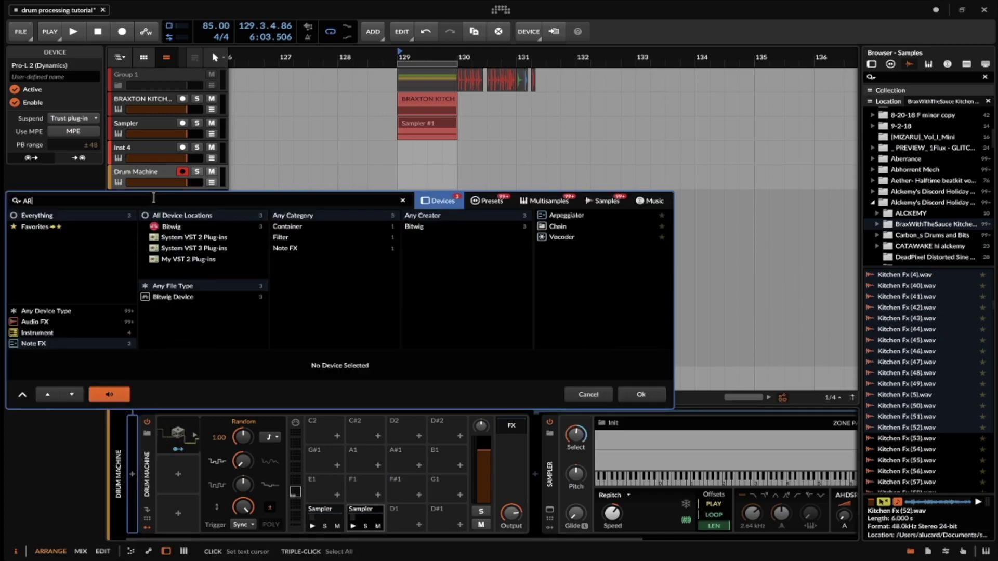
double_click(555, 218)
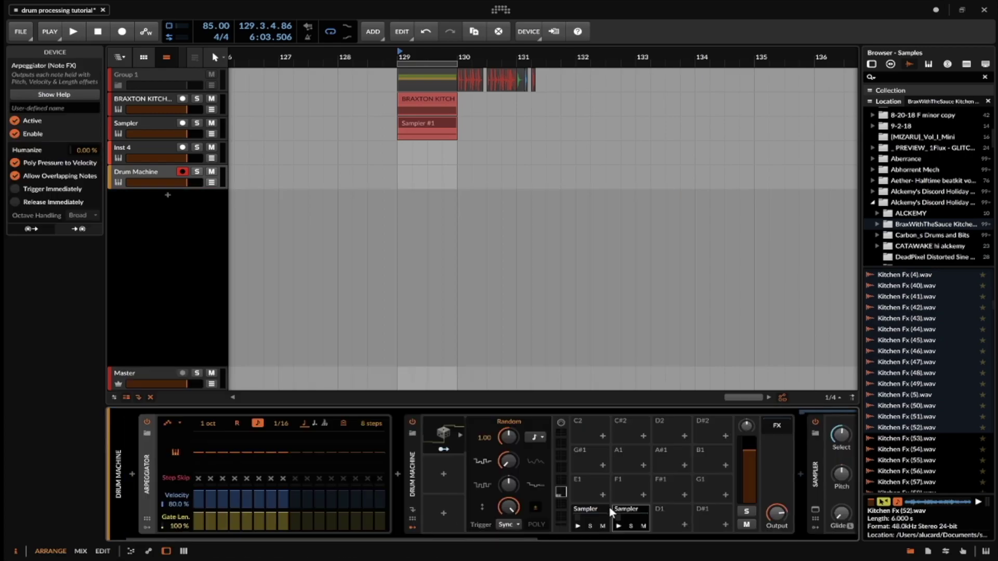
Copy the Samplers on pads C1 and C#1 onto pads D1 and D#1.
left_click(594, 507)
left_click_drag(618, 508, 665, 513)
left_click_drag(665, 513, 667, 513)
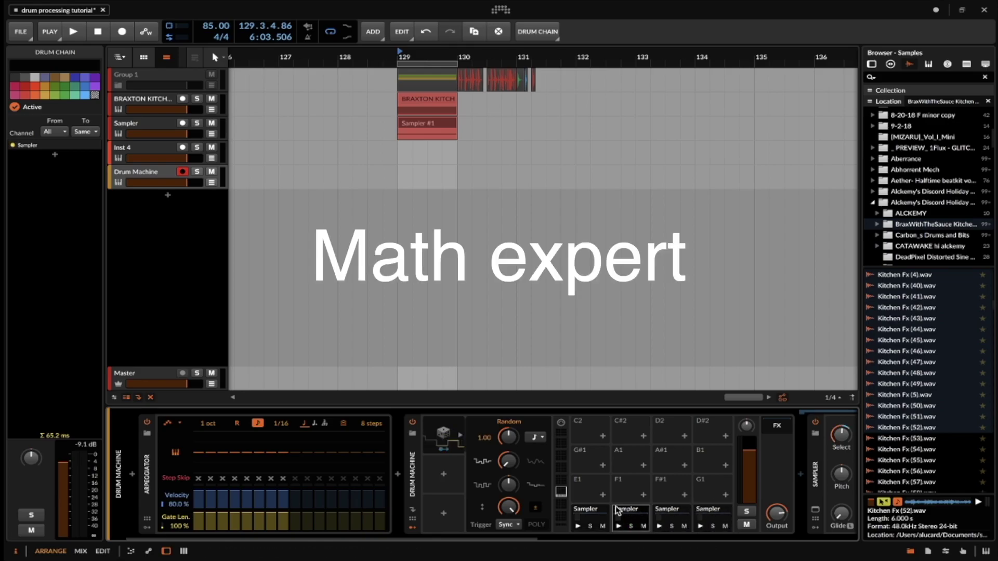
Create a one-bar clip at bar 129 on the Drum Machine track and open it for note editing.
double_click(394, 173)
left_click_drag(378, 170, 438, 181)
left_click_drag(439, 181, 438, 181)
double_click(438, 180)
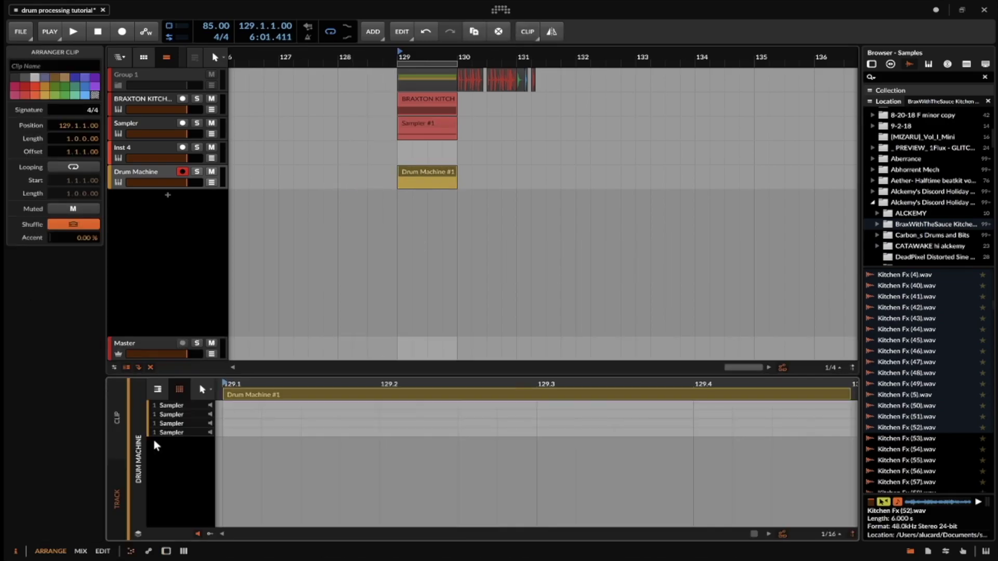
Add a note for each of the four Samplers at the clip's start, lengthen them across the bar, and return to the device chain.
double_click(236, 405)
double_click(235, 414)
double_click(235, 424)
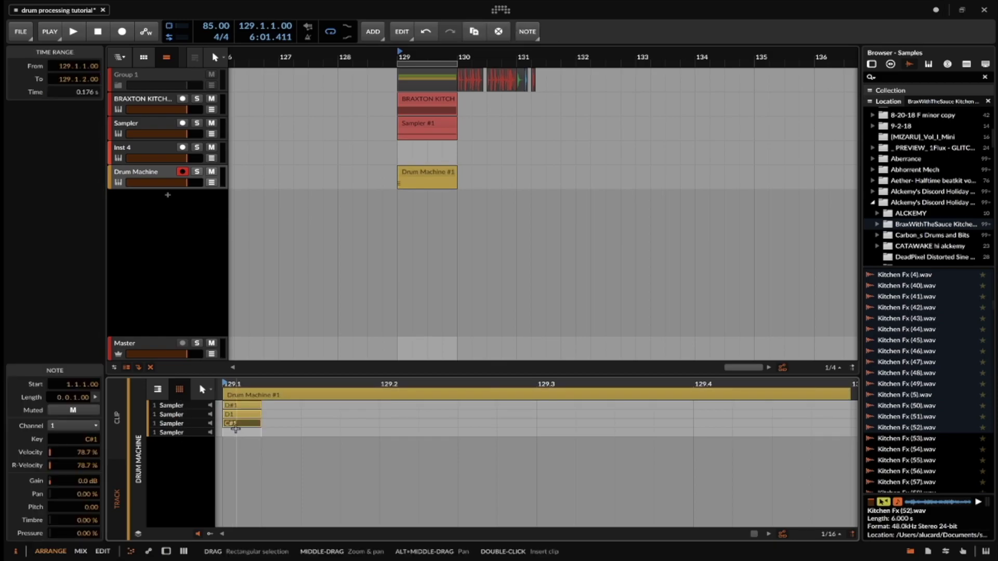
double_click(236, 433)
left_click_drag(273, 431, 987, 417)
key("d")
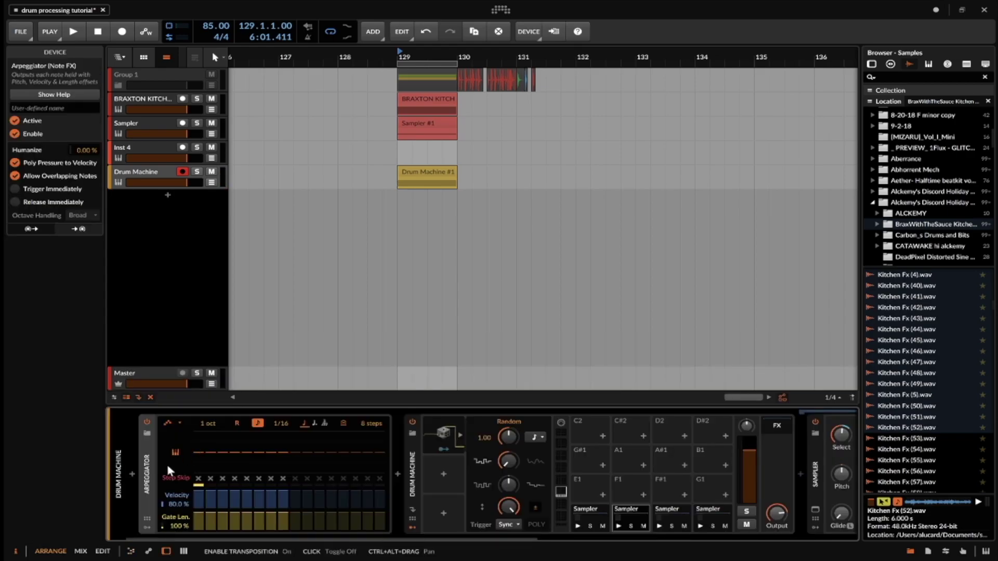
Look through the Arpeggiator's pattern options without changing them, and solo the Drum Machine track to audition its clip.
left_click(169, 421)
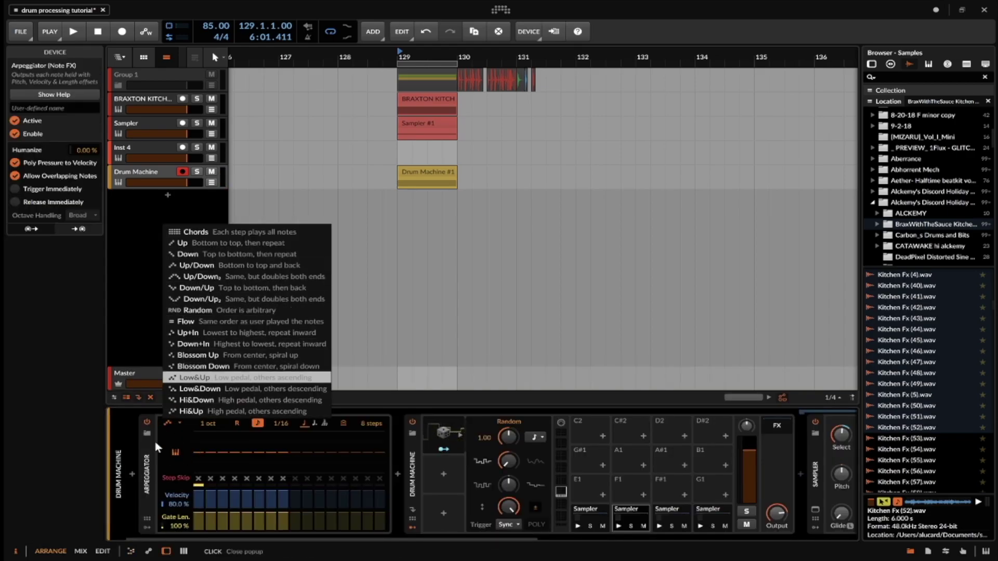
left_click(151, 461)
left_click(196, 171)
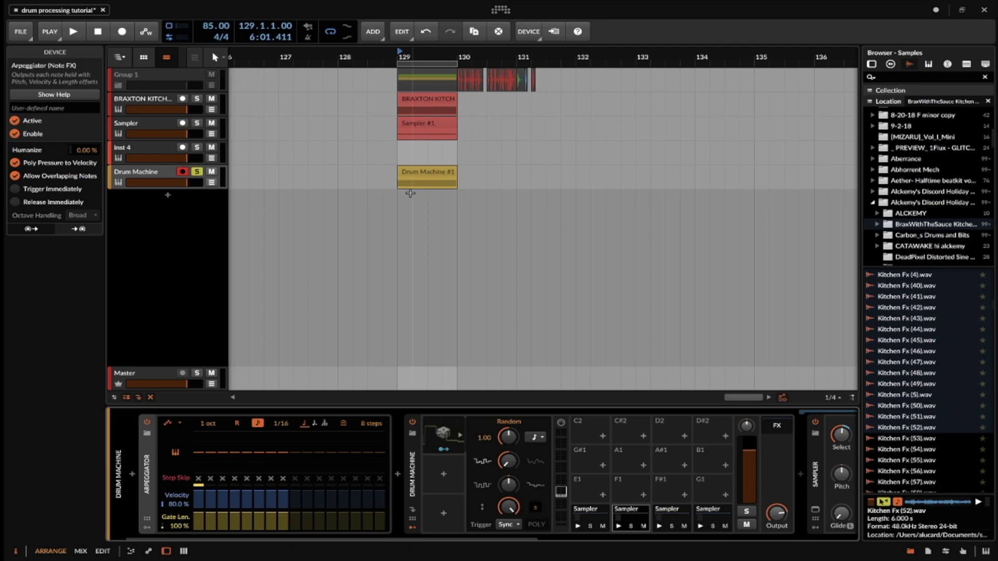
key("space")
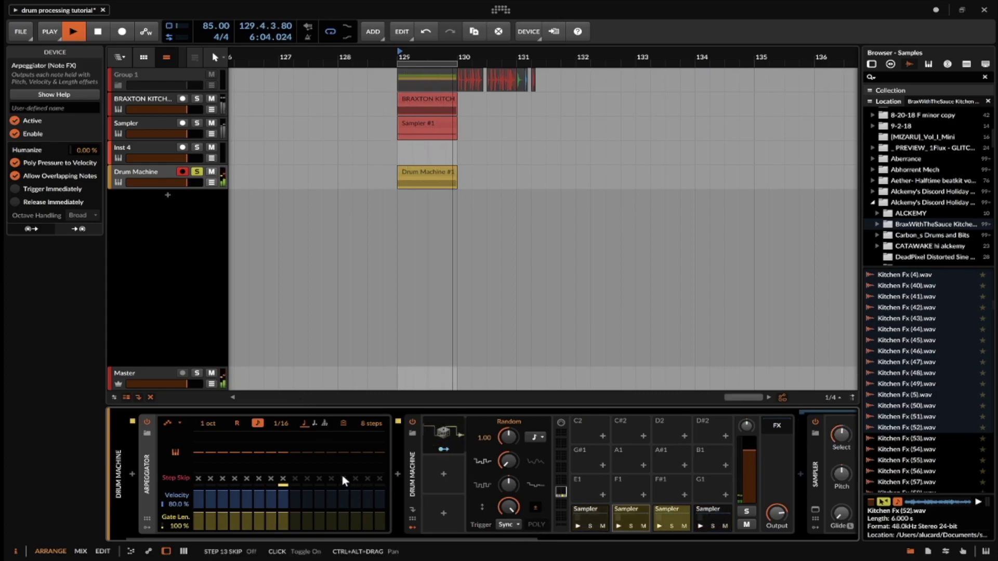
scroll(640, 465, "right", 2)
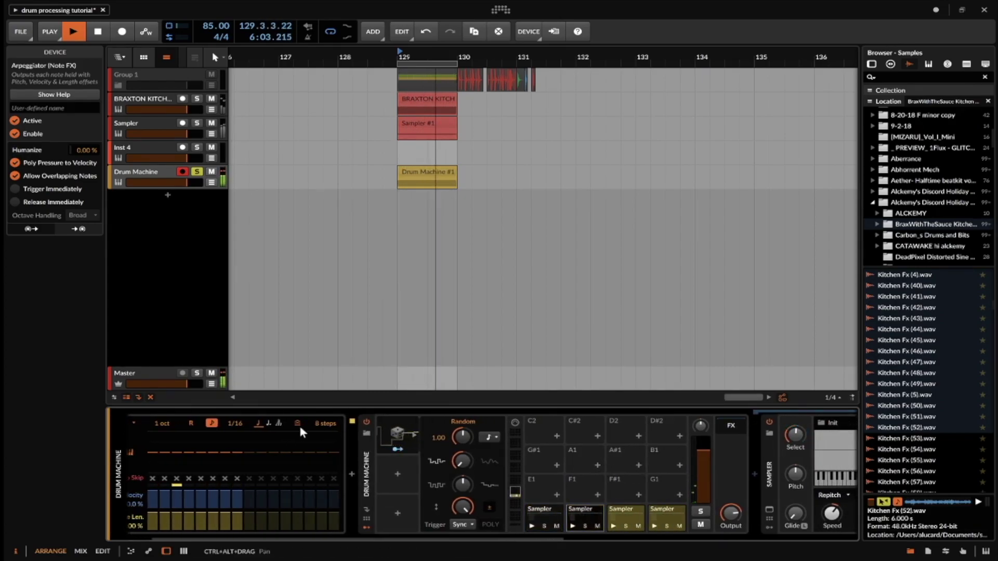
key("space")
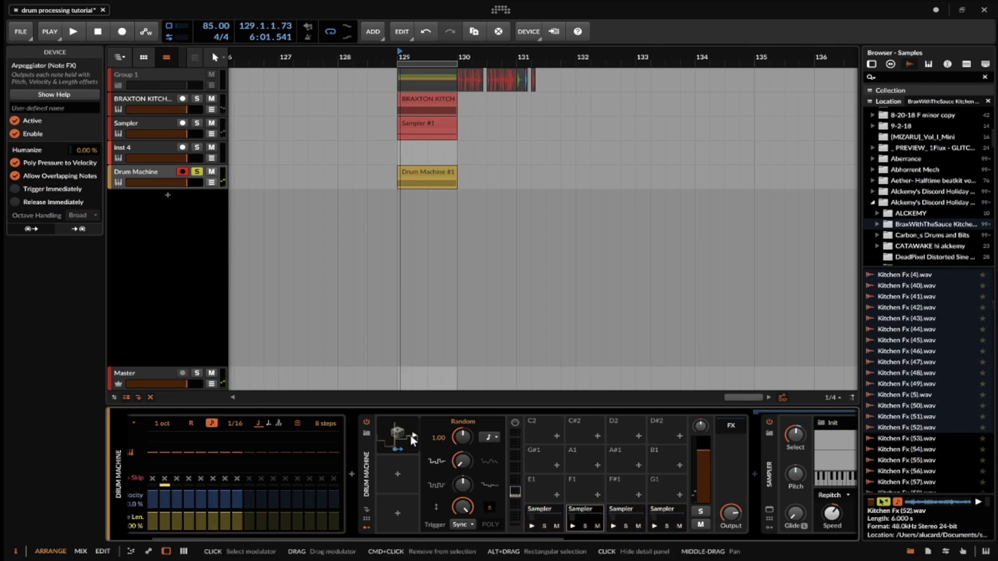
Set the Random modulator's timebase to 16th note and play the soloed clip to hear the change.
left_click(487, 438)
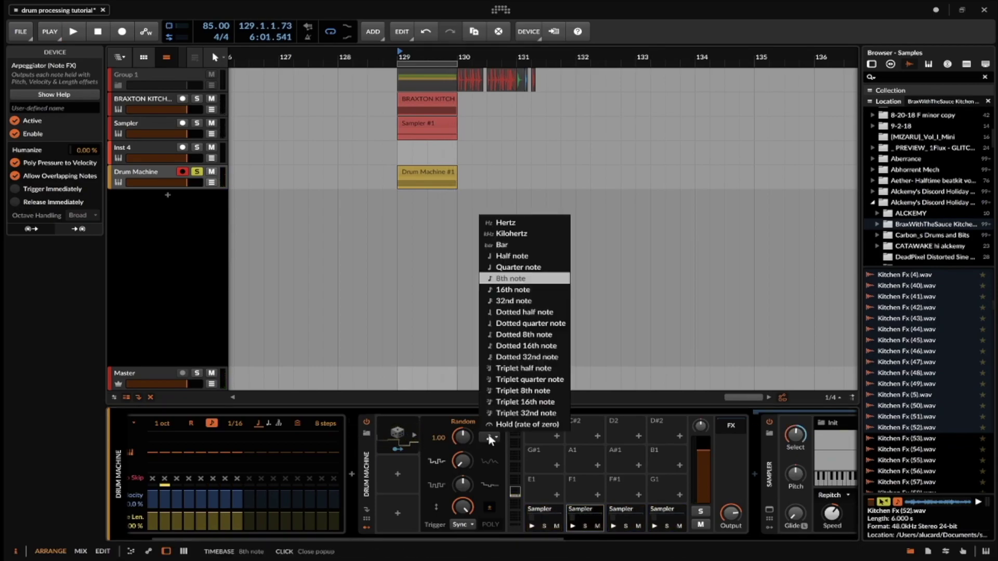
left_click(510, 289)
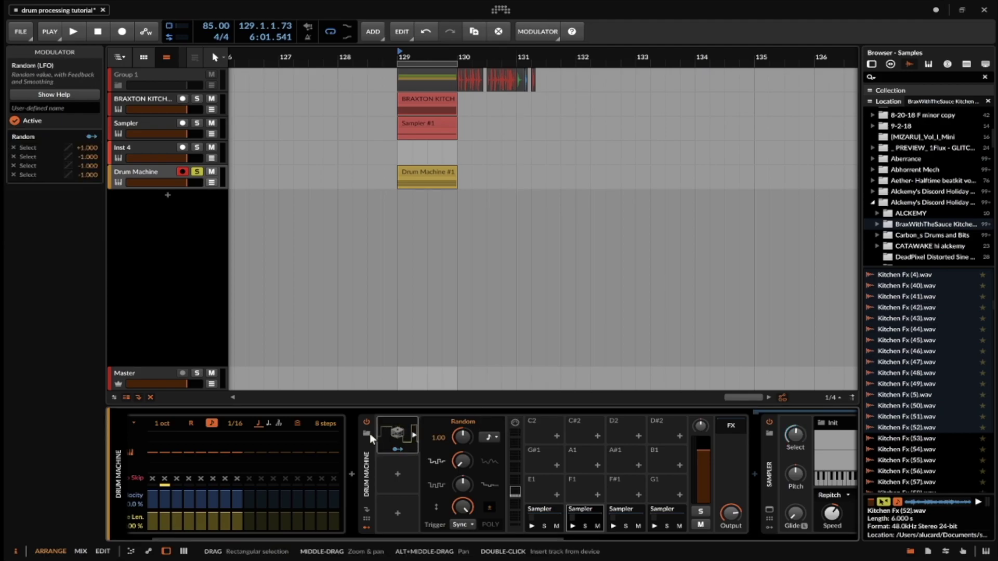
key("space")
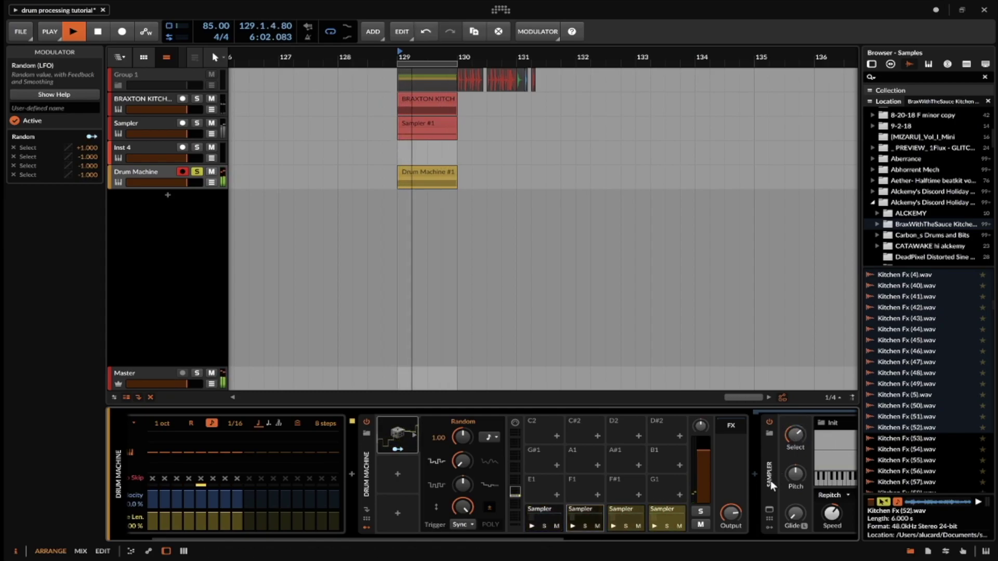
Add a Random modulator to the Arpeggiator and map it to the skips of steps 2, 5 and 7 at +1.000.
left_click(651, 520)
scroll(377, 475, "left", 2)
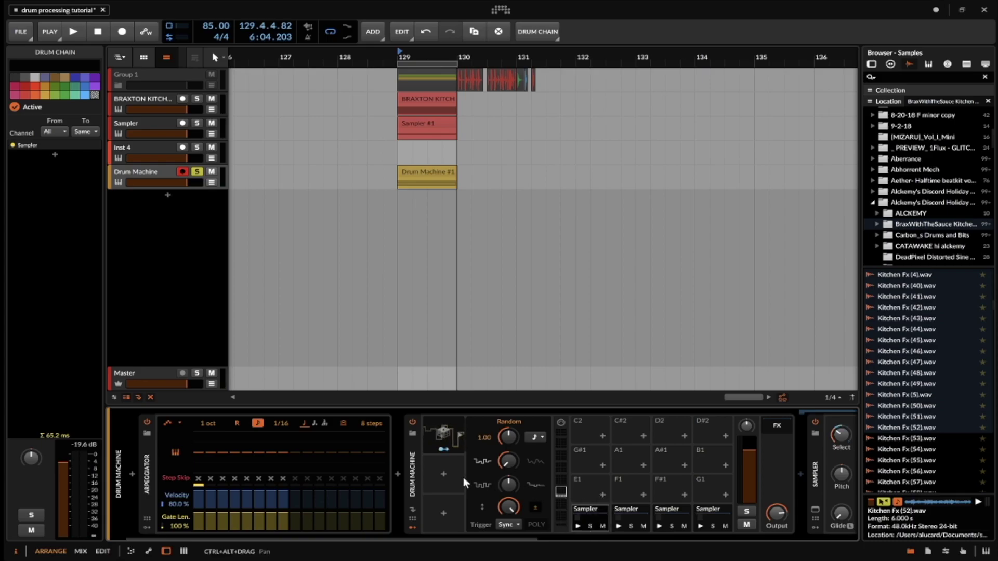
left_click(146, 527)
left_click(166, 436)
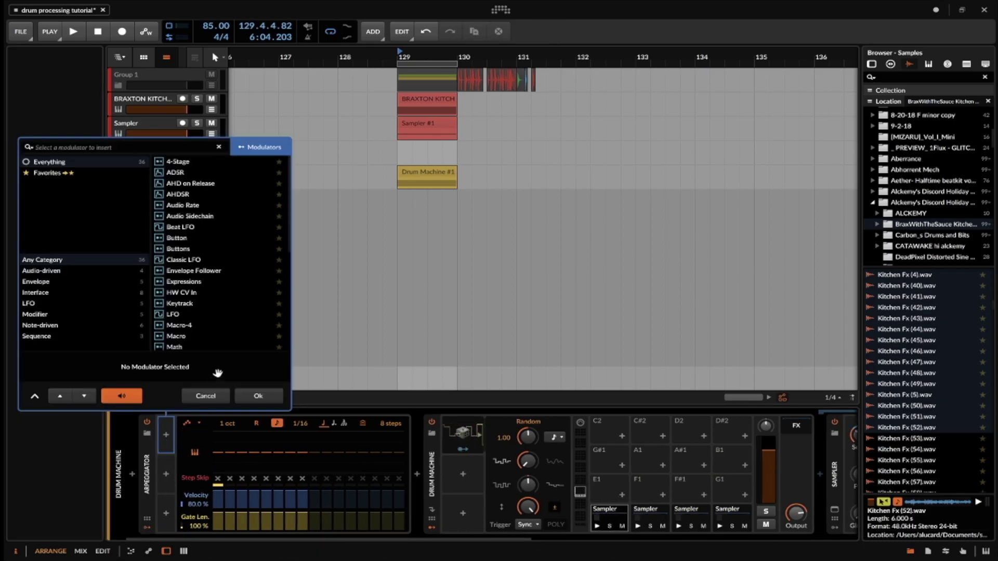
left_click(254, 394)
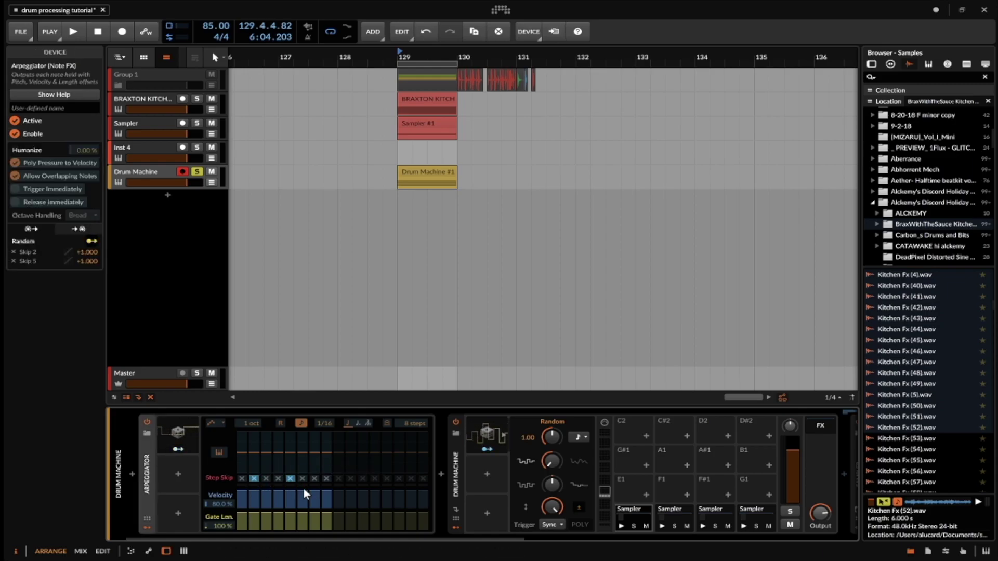
Duplicate the Arpeggiator's Random modulator and map the copy to the Note Rate at -2.286.
left_click(174, 435)
left_click_drag(173, 436, 178, 476)
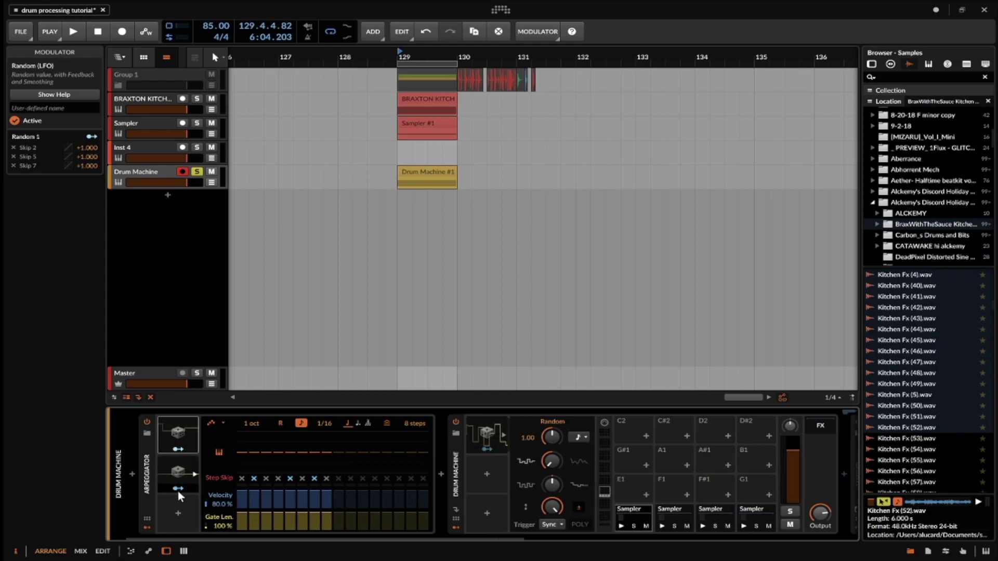
left_click(178, 489)
left_click_drag(328, 428, 328, 457)
left_click(178, 488)
Duplicate the Random modulator once more and map this third one to the Arpeggiator's Mode at +2.000.
left_click(175, 472)
left_click_drag(176, 471, 177, 511)
left_click(178, 528)
left_click_drag(381, 423, 384, 411)
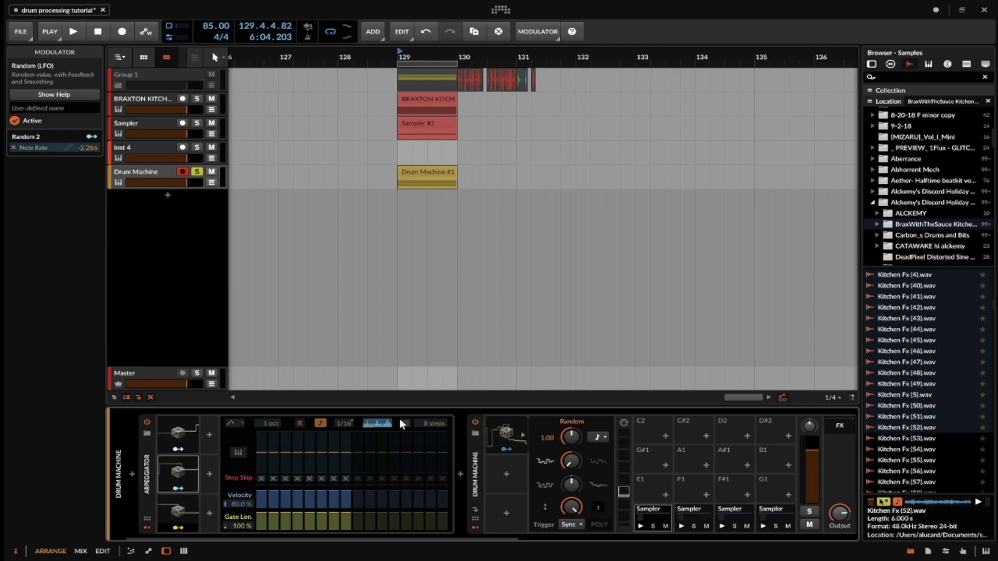
left_click(183, 526)
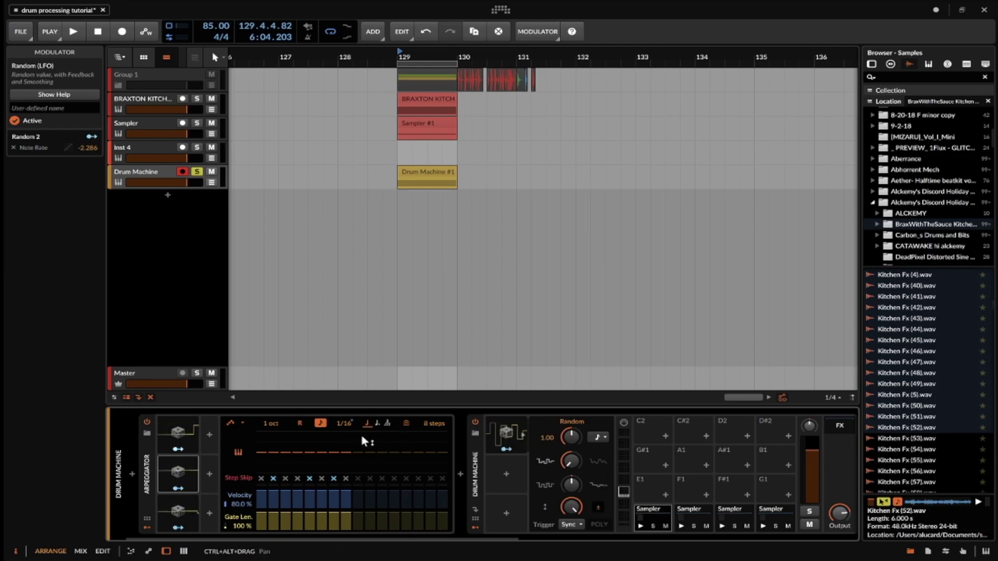
Play the soloed clip while setting the Arpeggiator's note rate to 1/32, and stop playback.
key("space")
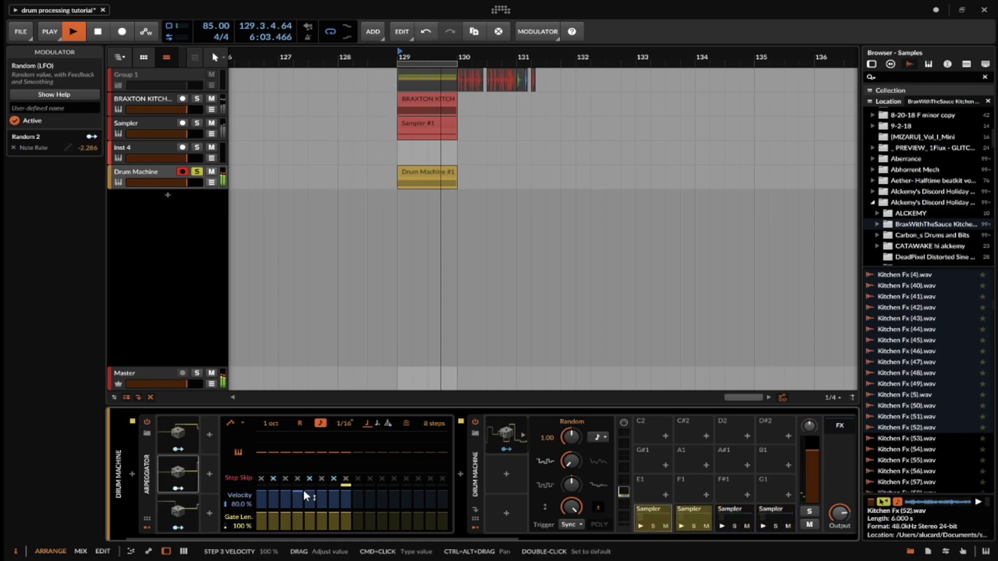
left_click(304, 463)
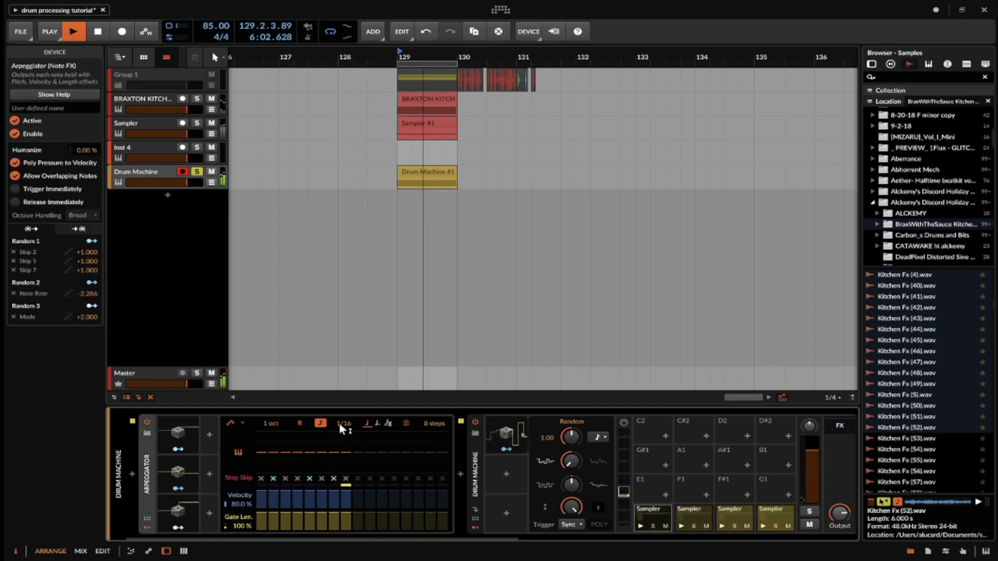
left_click_drag(340, 427, 341, 417)
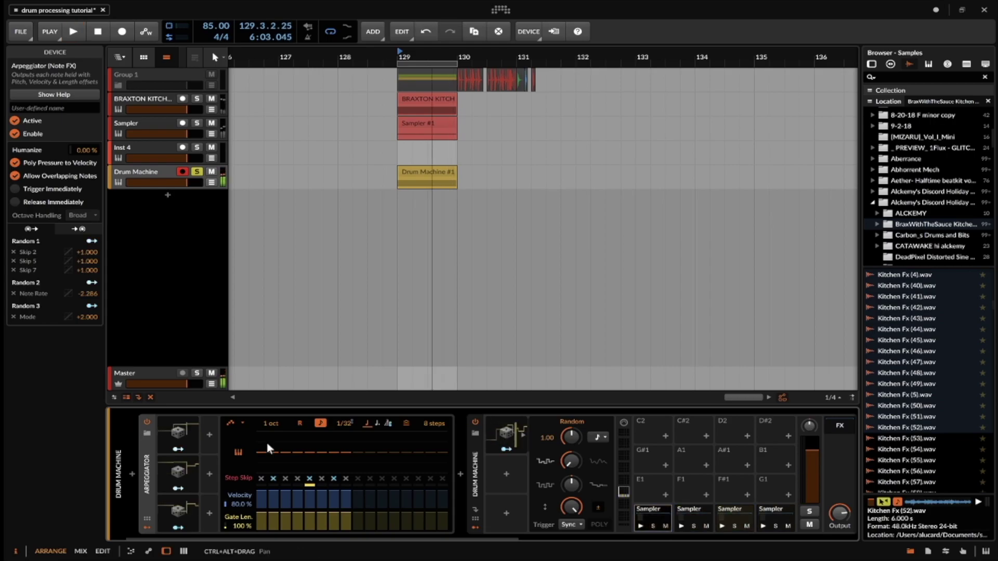
key("space")
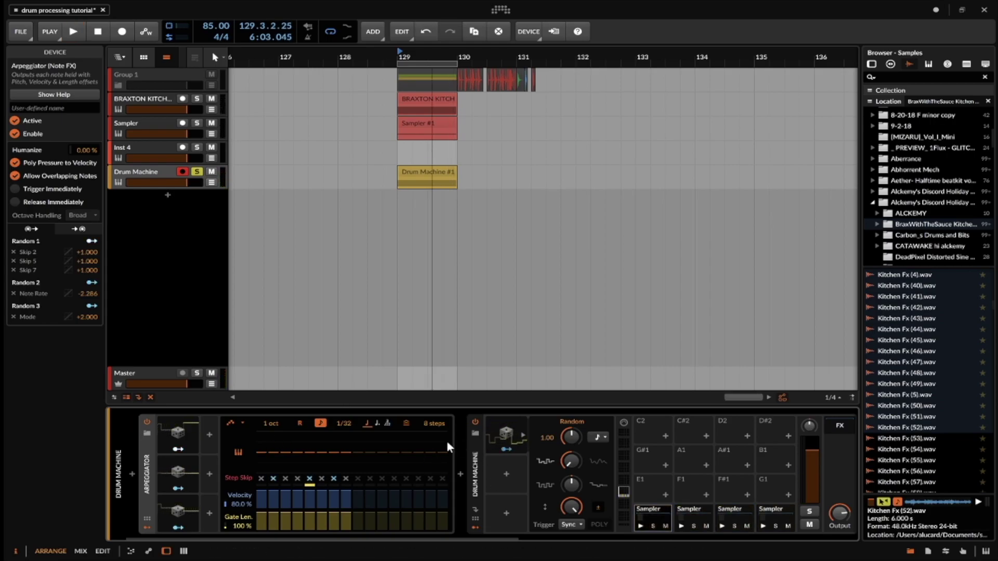
Select all four Sampler chains in the Drum Machine and set them to be choked by All.
scroll(545, 481, "down", 10)
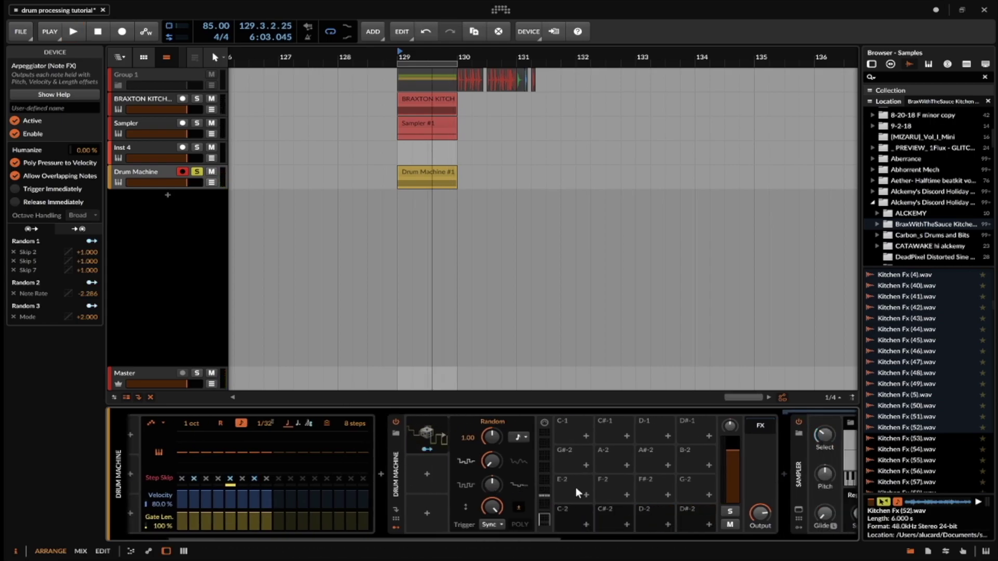
left_click(546, 491)
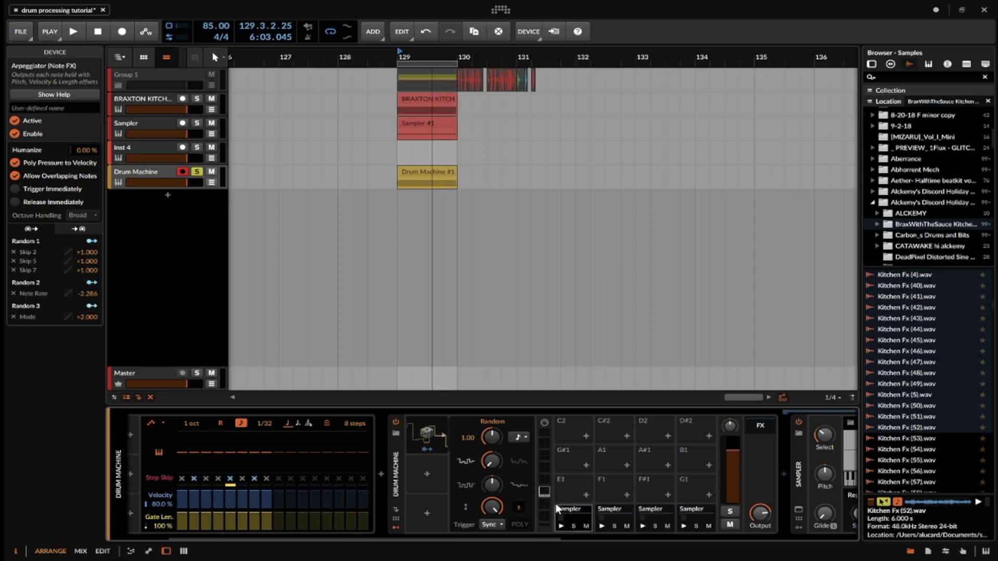
left_click(703, 511, "shift")
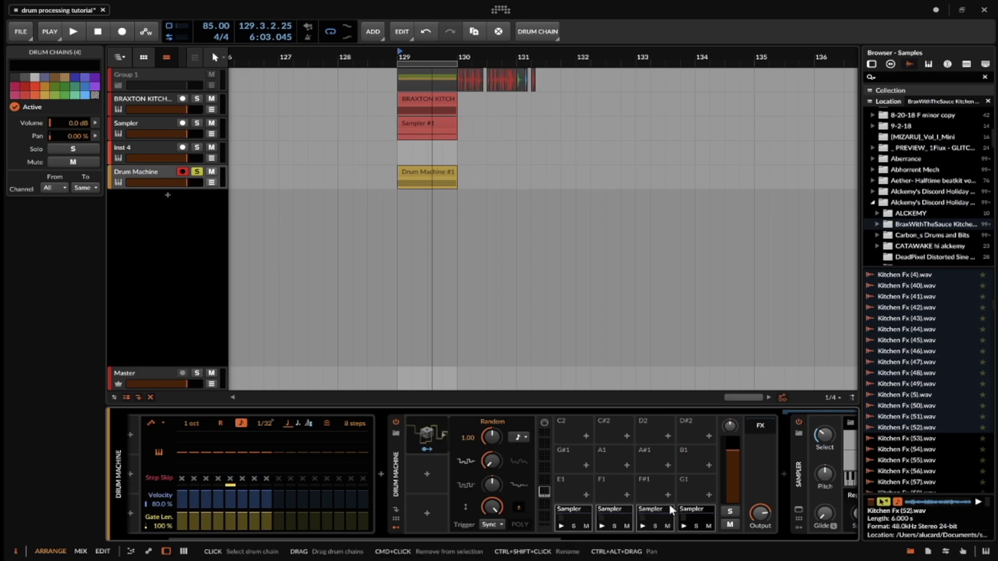
right_click(686, 509)
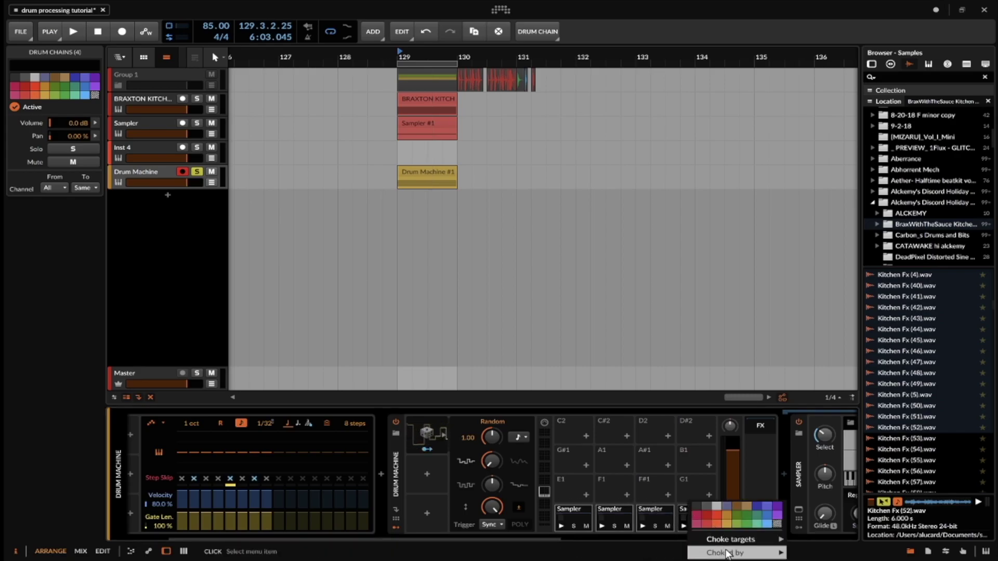
mouse_move(782, 554)
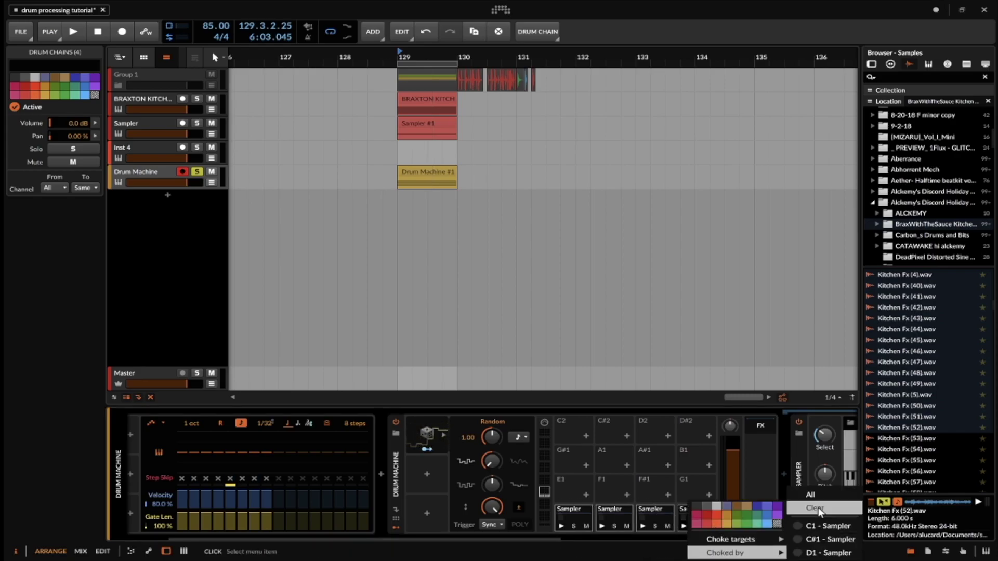
left_click(816, 494)
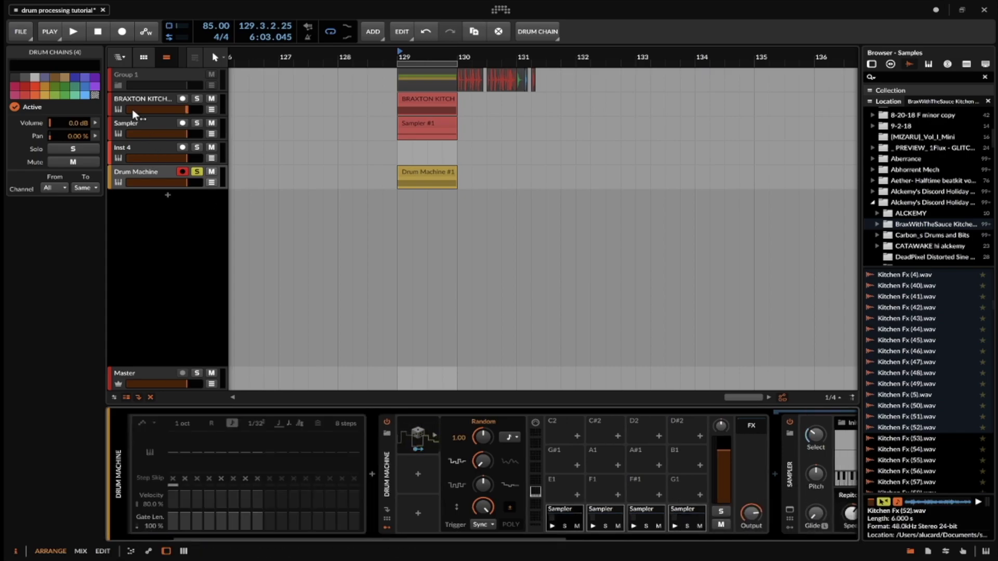
Switch to the Kitchen Set Deluxe track and solo it.
left_click(145, 101)
key("space")
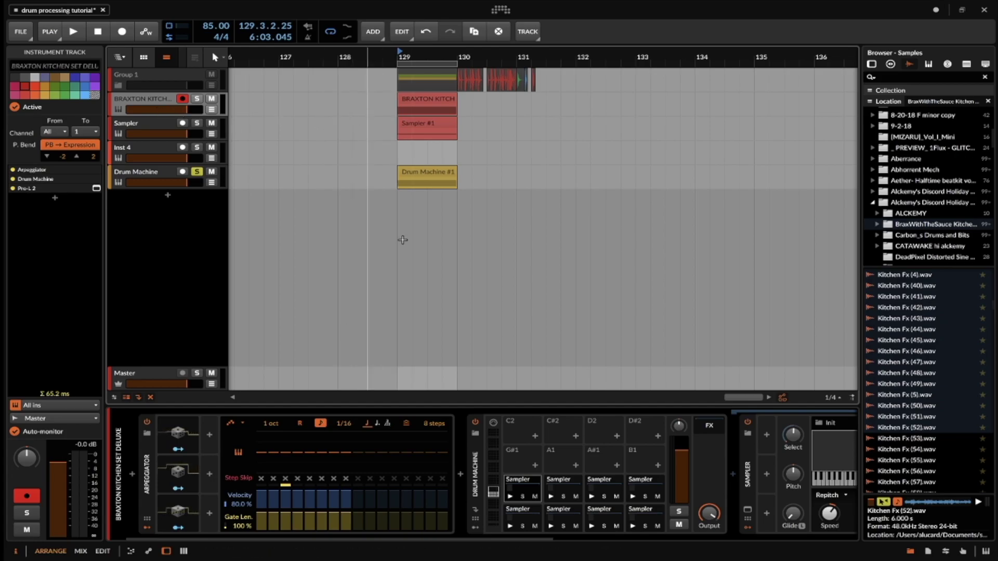
left_click(197, 98)
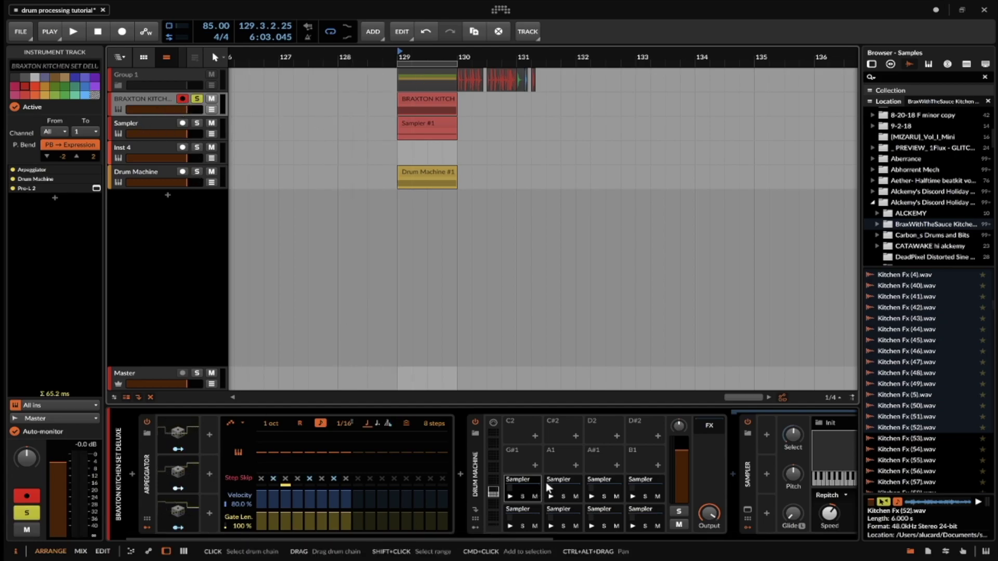
Examine the Kitchen Set Deluxe track's Arpeggiator, its Drum Machine's Sampler pads and the Random modulator's Select mappings.
left_click(572, 517)
scroll(460, 470, "left", 2)
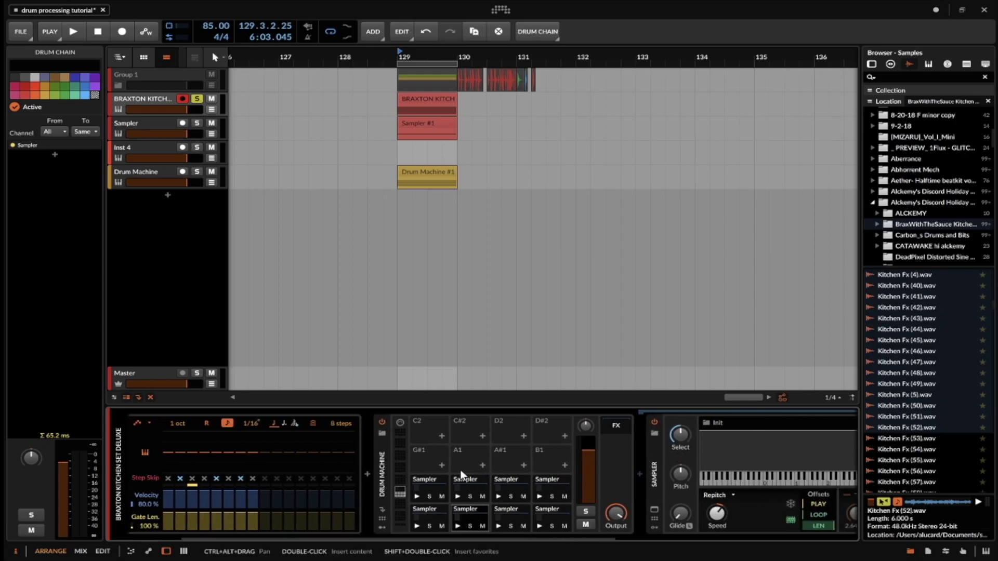
scroll(460, 470, "up", 10)
left_click(454, 492)
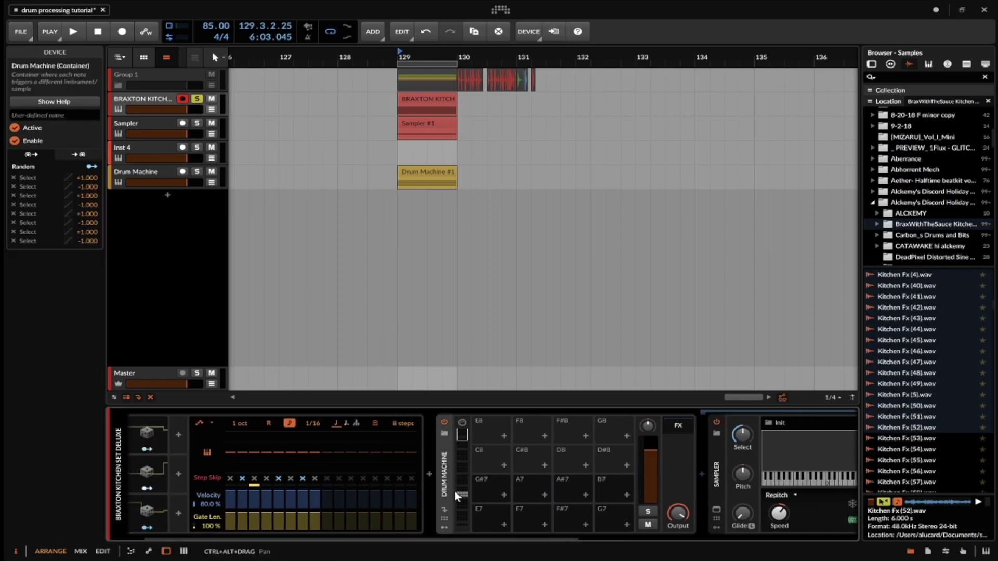
scroll(493, 490, "right", 2)
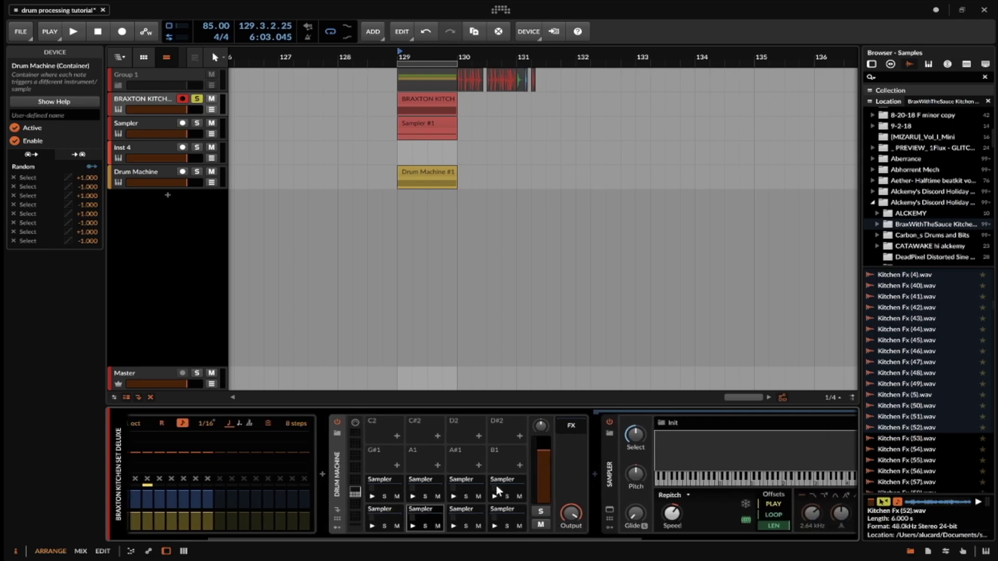
scroll(486, 489, "left", 2)
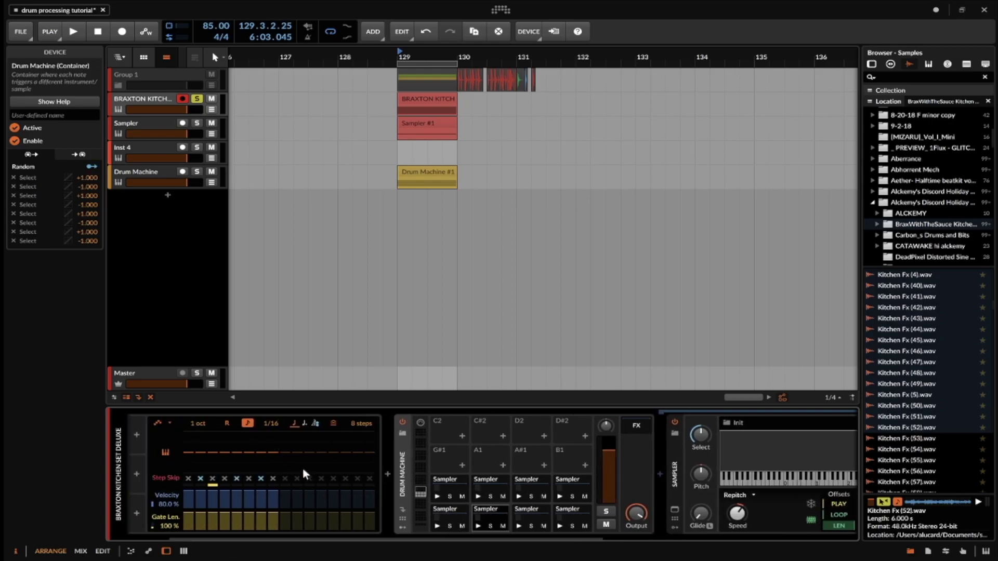
scroll(301, 452, "left", 2)
scroll(481, 460, "right", 1)
scroll(483, 457, "down", 5)
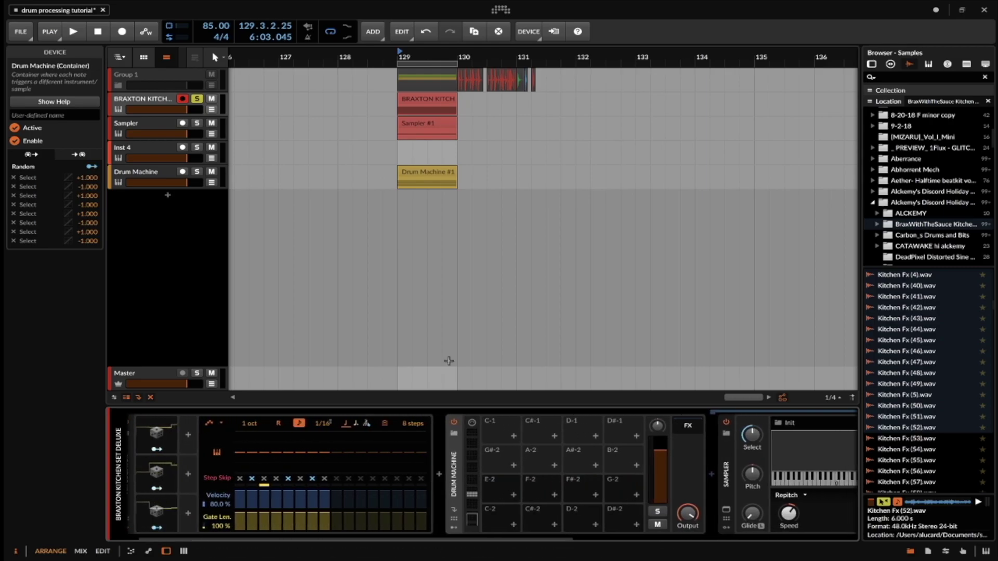
Play the Kitchen Set Deluxe clip and collapse the Drum Machine device, keeping the Arpeggiator expanded.
left_click(418, 106)
key("space")
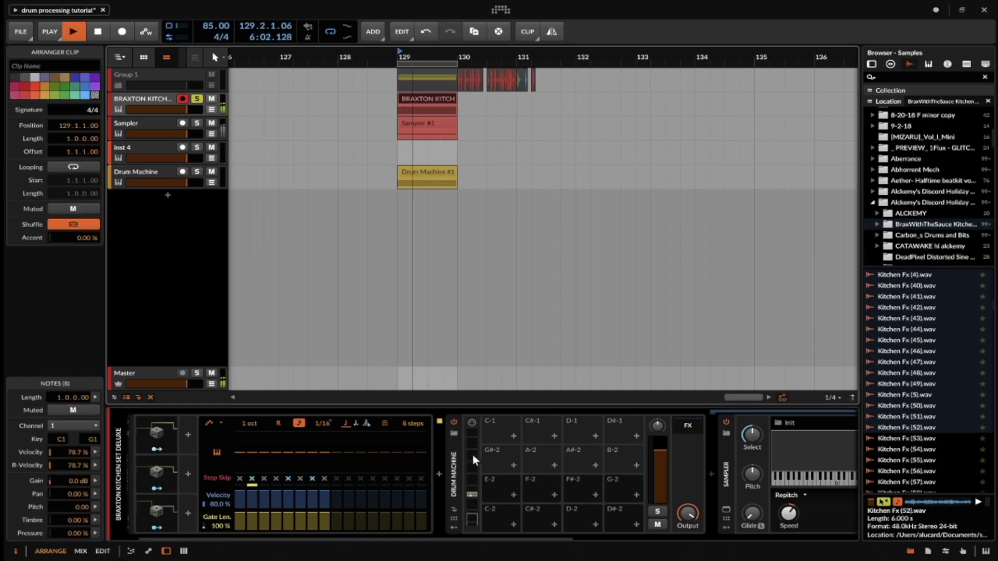
left_click(455, 469)
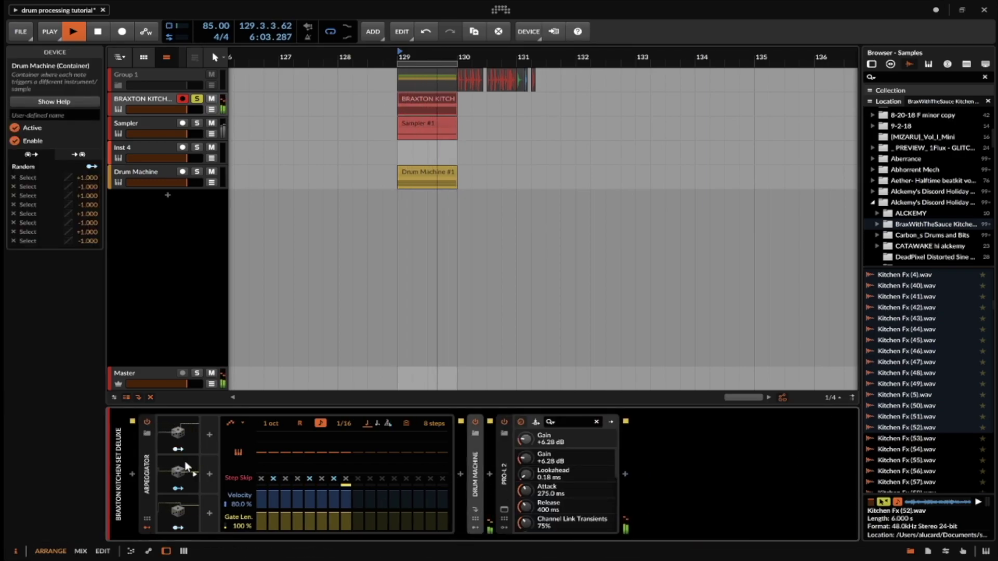
left_click(146, 450)
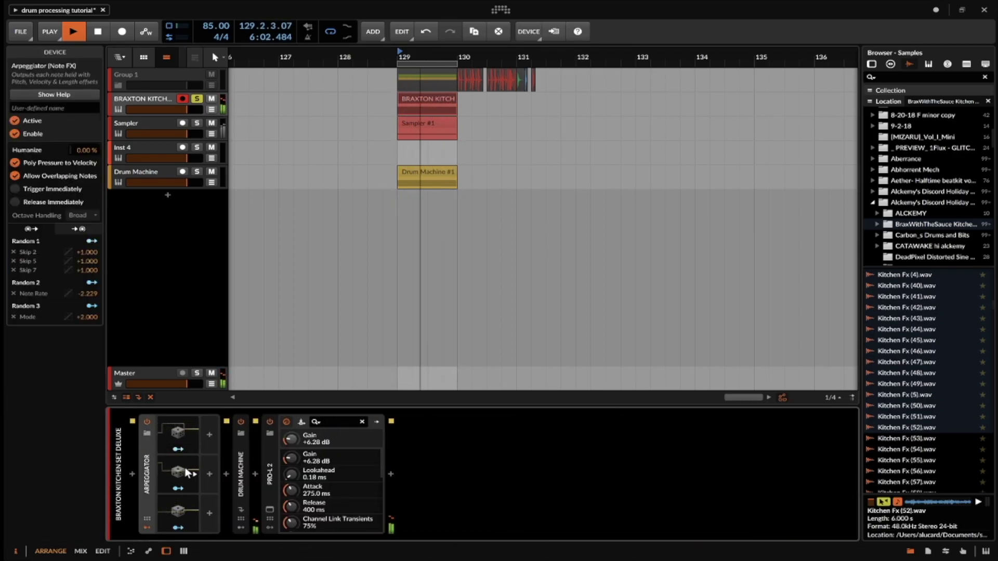
left_click(148, 463)
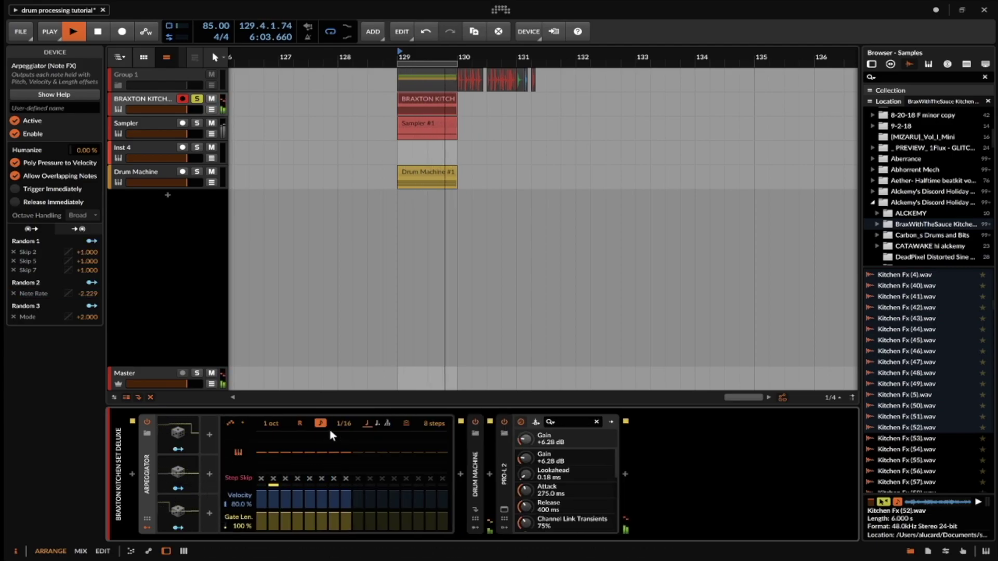
Add a fourth Random modulator to the playing track's Arpeggiator and map it to the NoteRate? switch at -1.000.
left_click(210, 435)
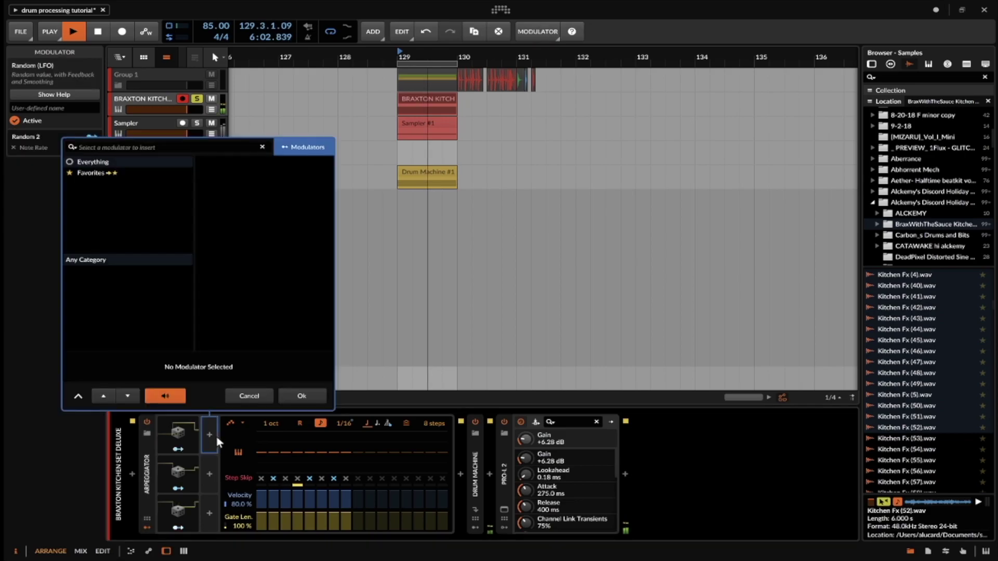
type("RA")
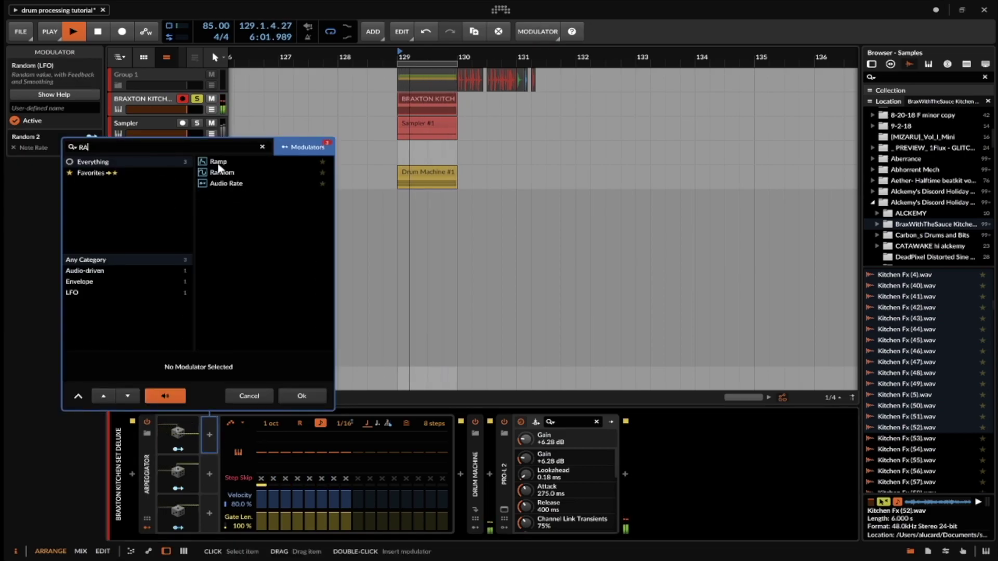
left_click(223, 173)
left_click(301, 396)
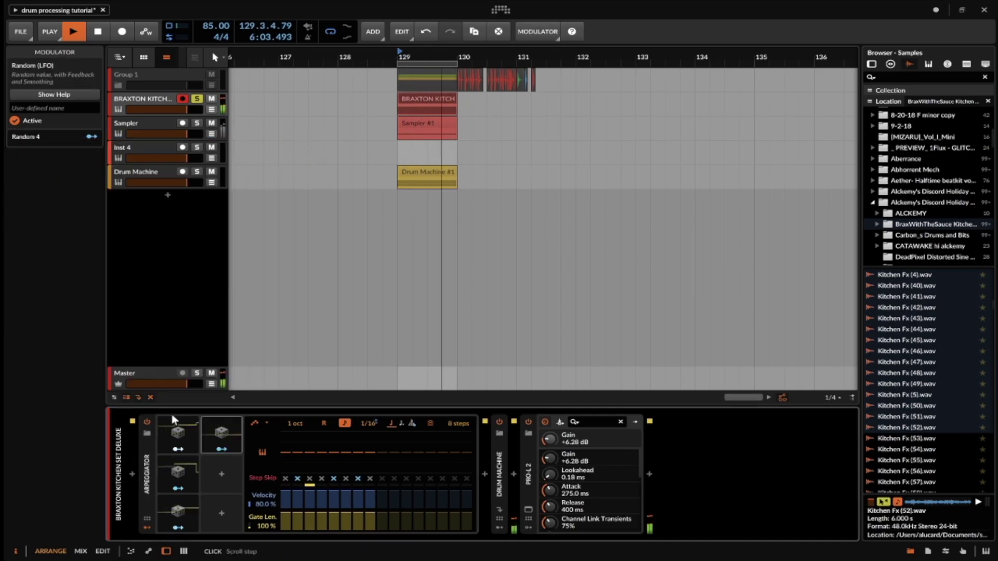
left_click(217, 444)
left_click(345, 421)
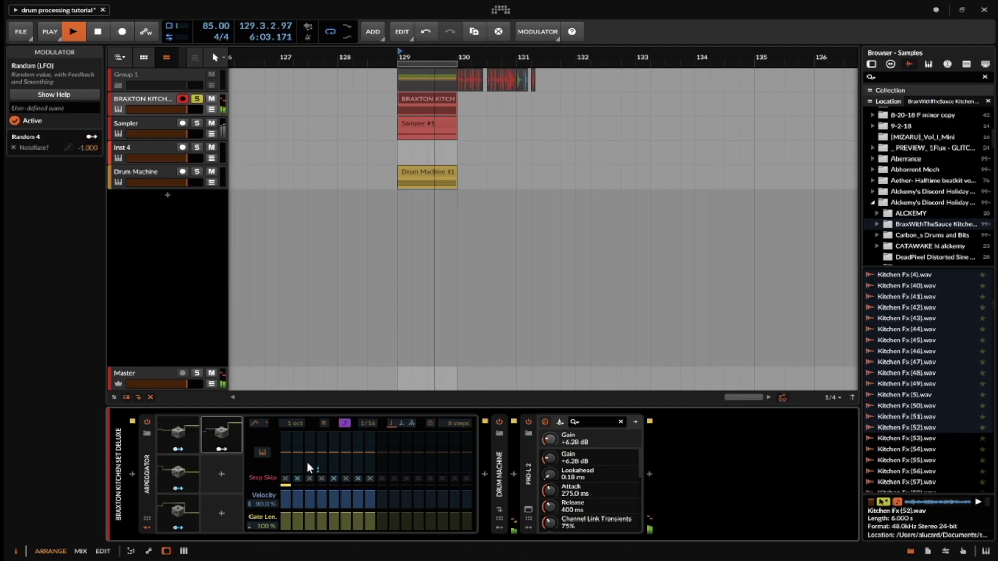
left_click(223, 449)
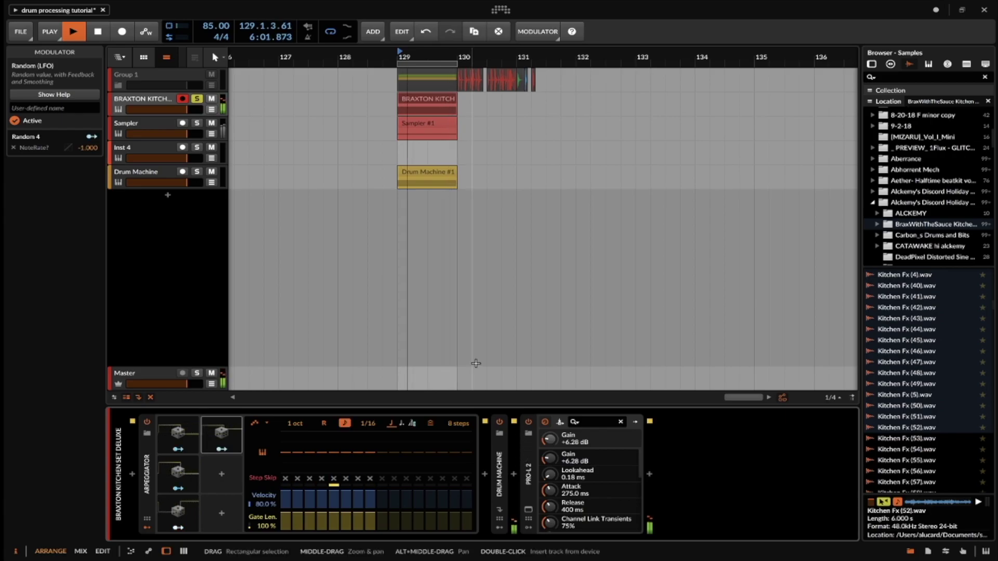
Stop playback, expand the kitchen set's Drum Machine device and open its Random modulator's settings.
left_click(422, 173)
key("space")
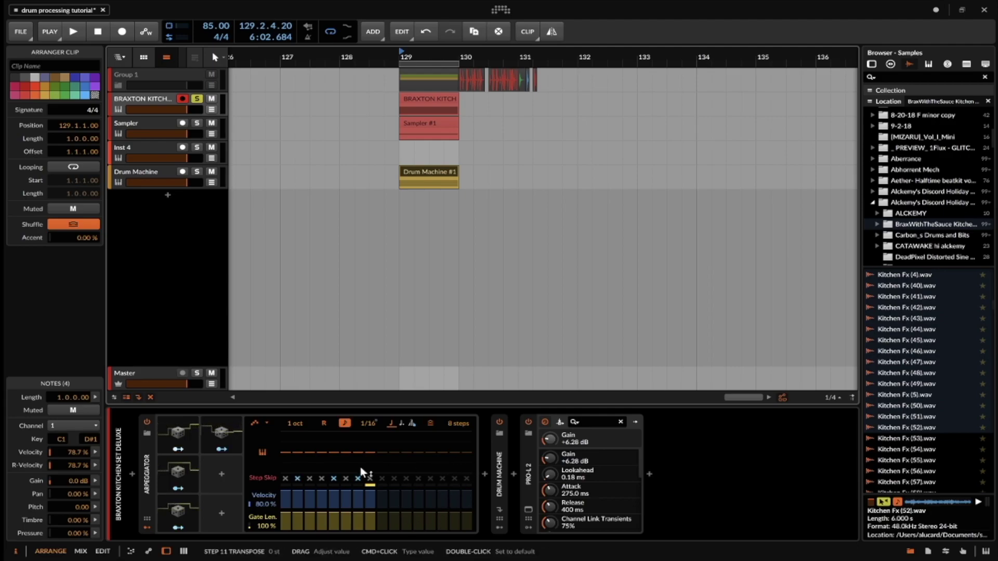
left_click(493, 463)
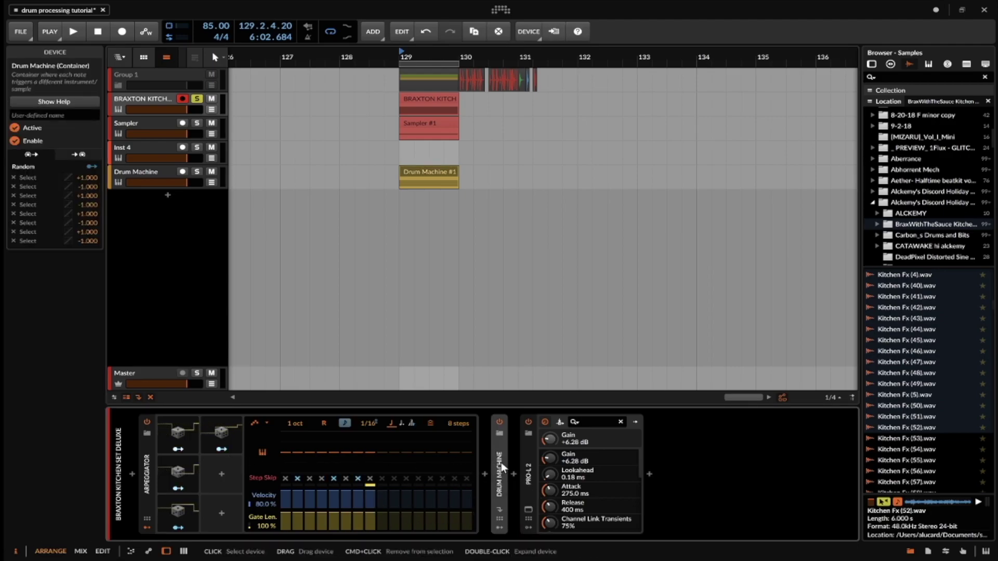
left_click(498, 462)
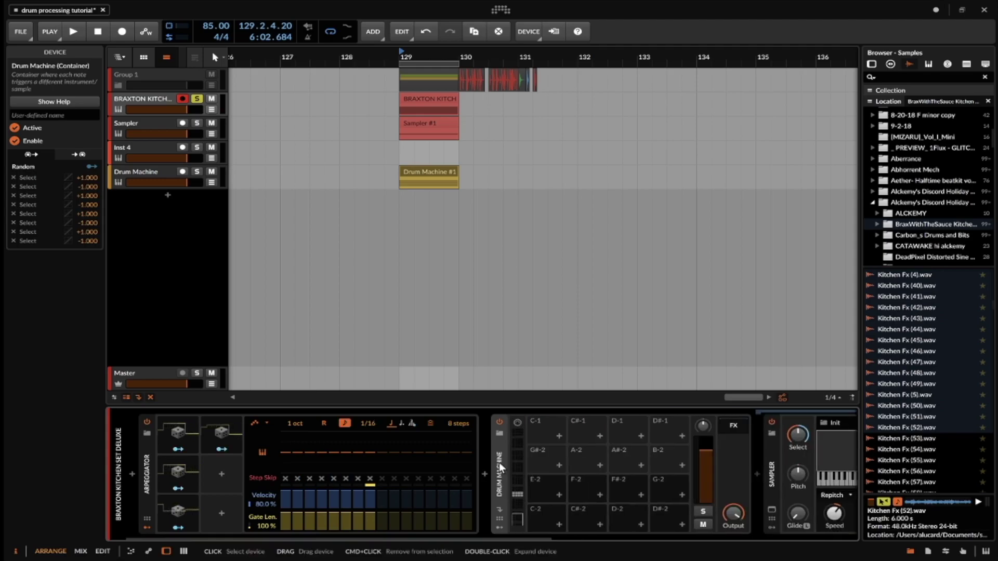
left_click(499, 526)
left_click(528, 432)
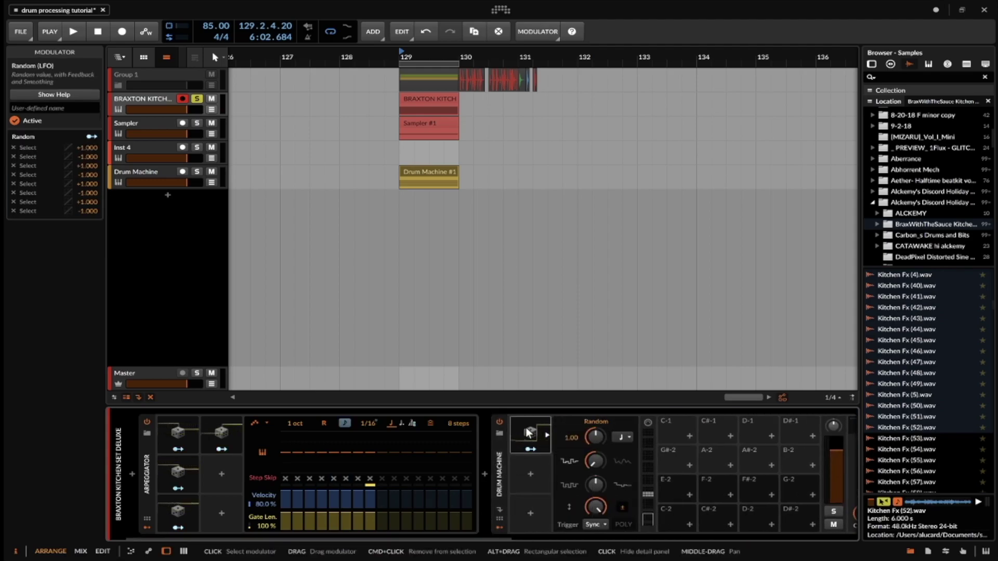
Deactivate the Drum Machine's Random modulator and bring the pads holding Samplers into view in its pad grid.
key("alt+a")
scroll(510, 461, "right", 4)
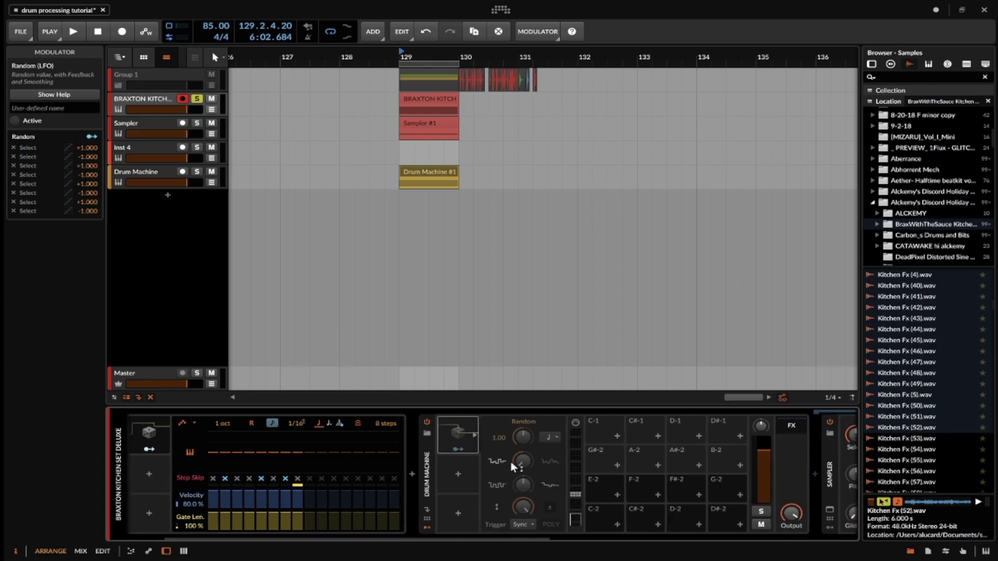
left_click(486, 492)
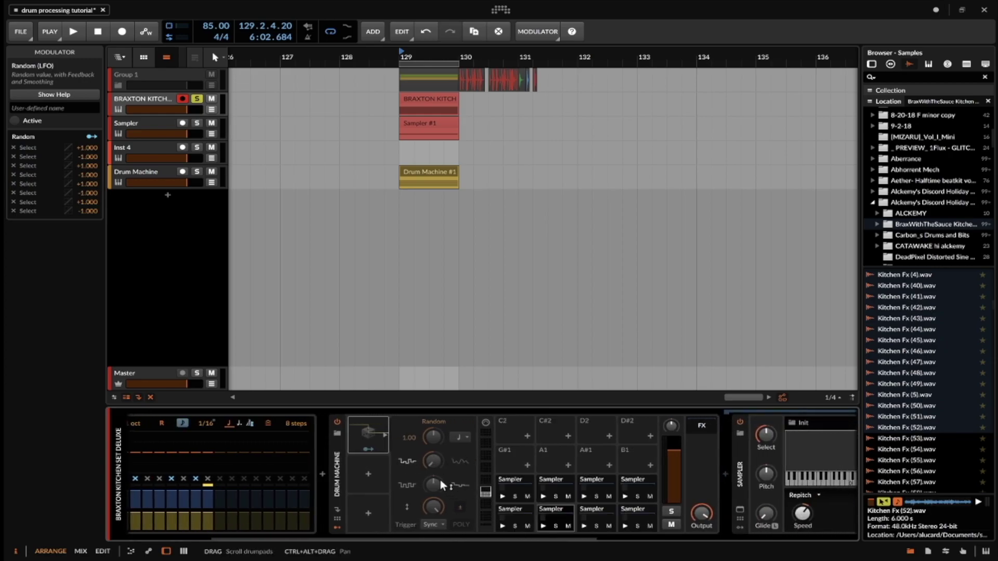
scroll(196, 468, "up", 3)
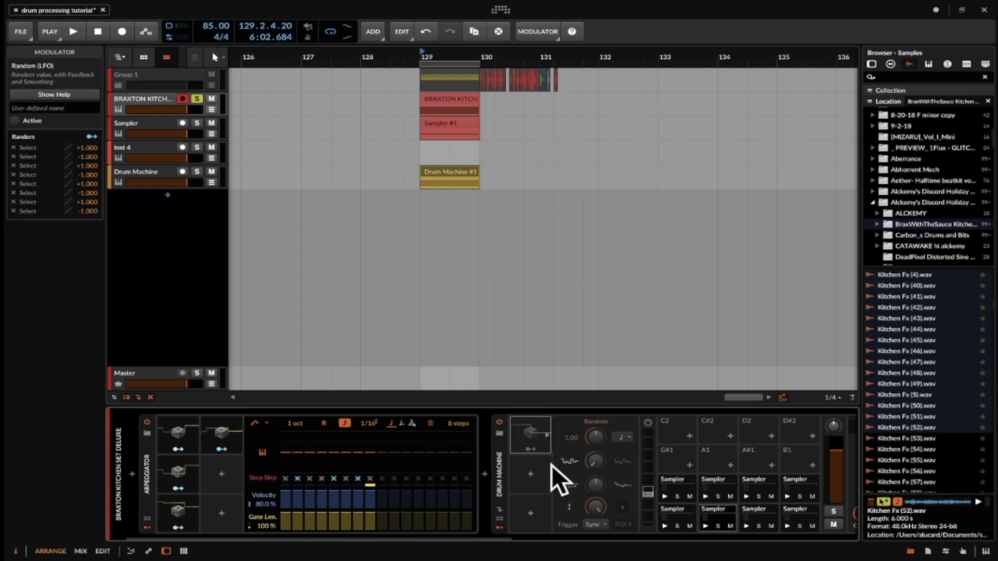
scroll(418, 472, "down", 2)
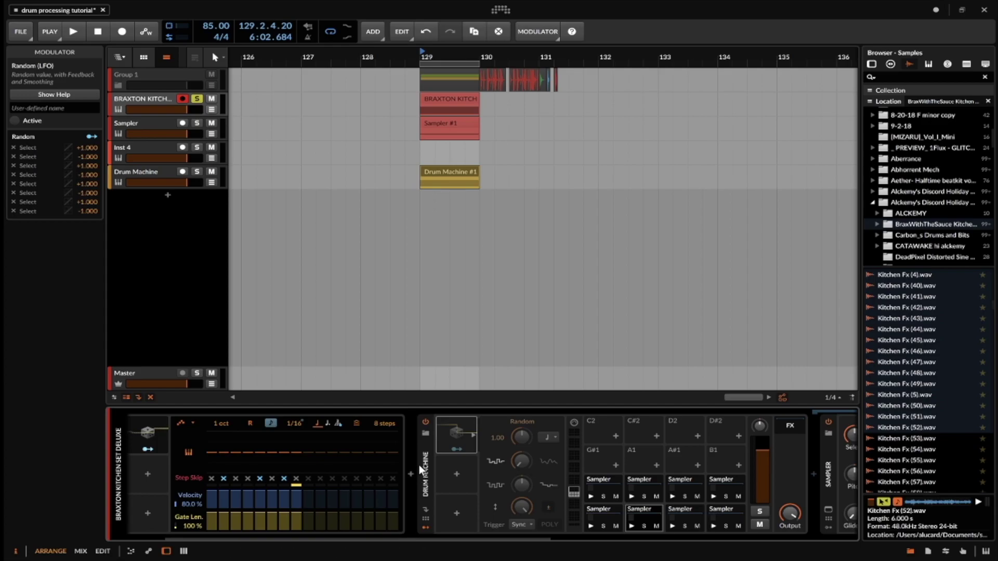
Collapse the Arpeggiator and Drum Machine devices in the kitchen set's chain, leaving their modulators shown.
left_click(419, 465)
scroll(303, 467, "up", 2)
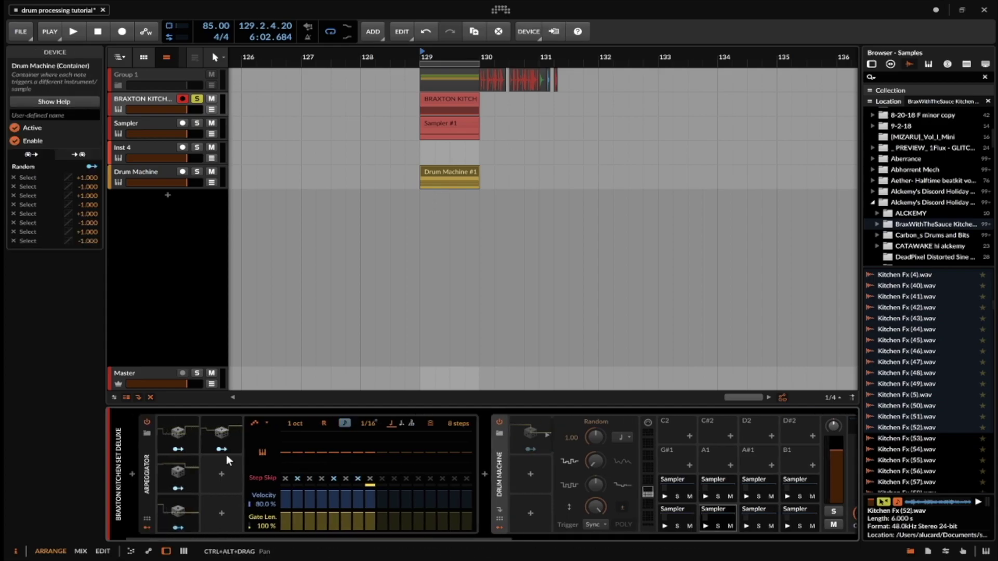
left_click(146, 444)
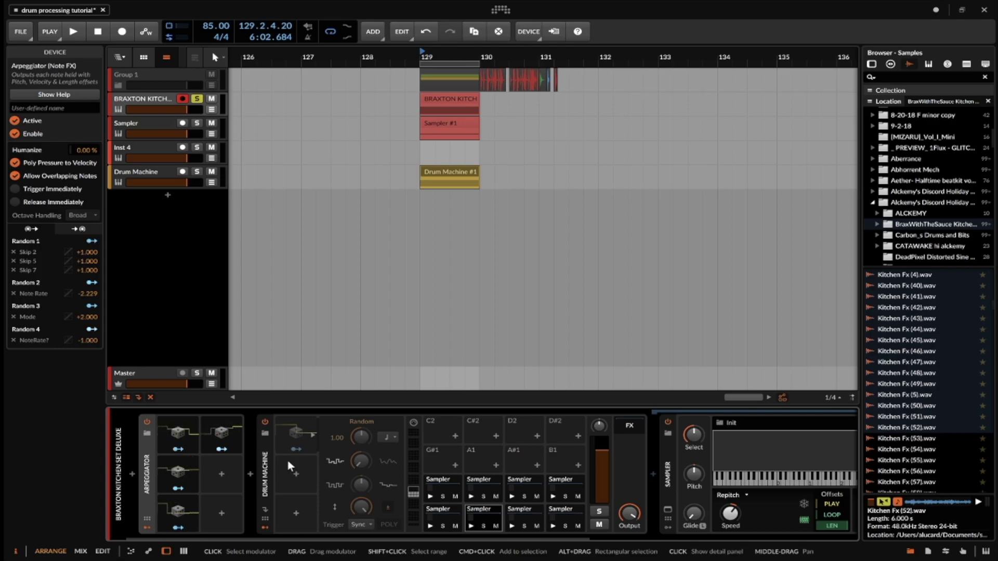
left_click(261, 467)
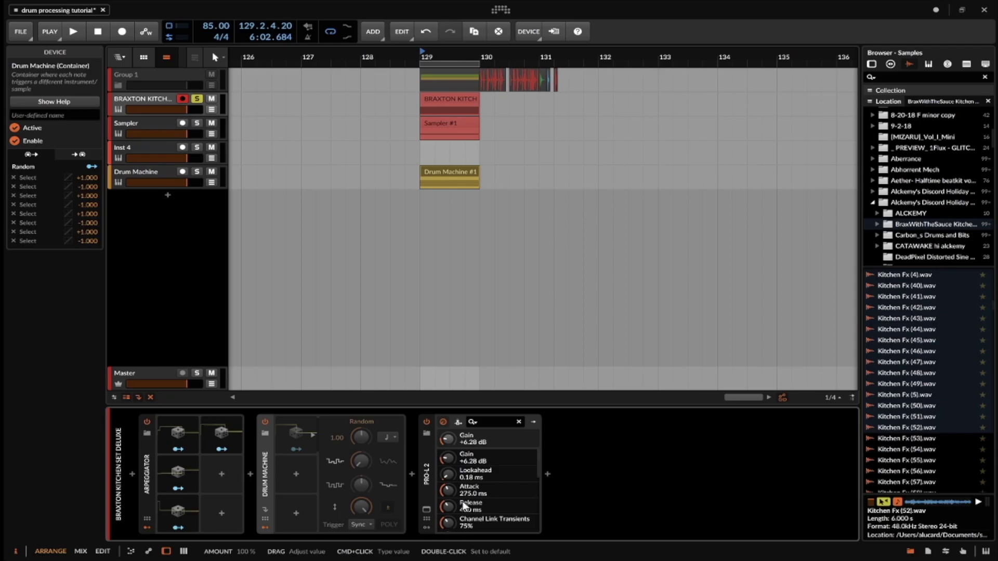